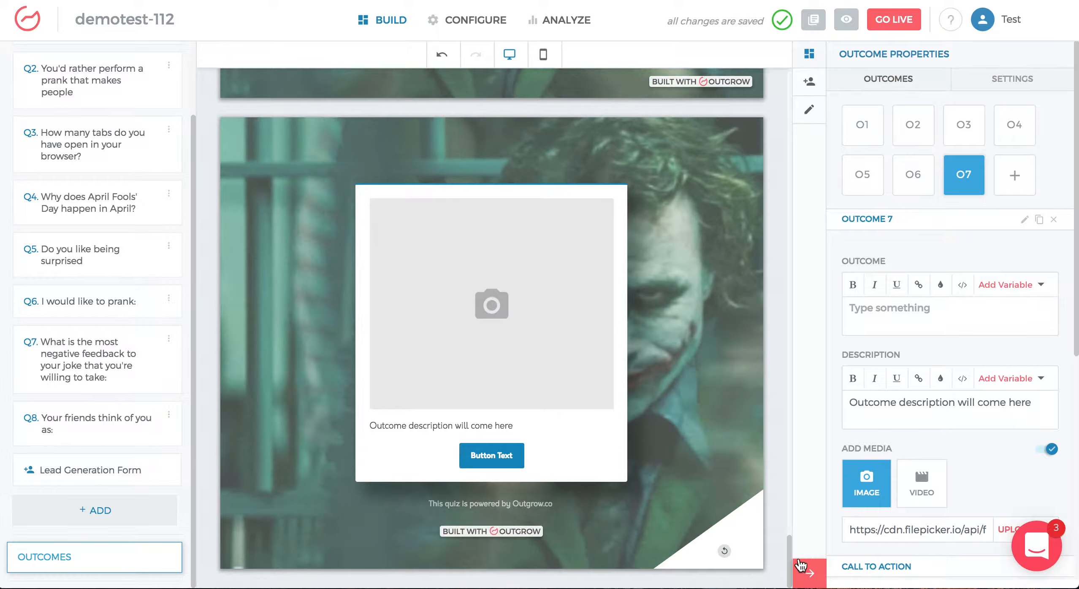
{"action": "left_click_drag", "start_coordinate": [789, 553], "coordinate": [792, 69]}
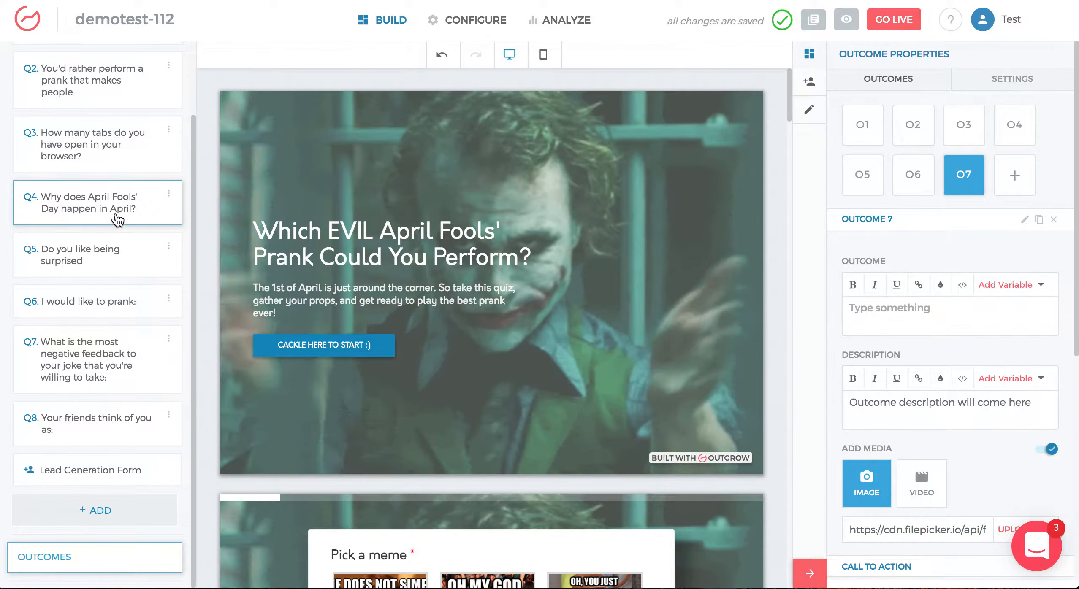
{"action": "scroll", "coordinate": [120, 221], "scroll_direction": "up", "scroll_amount": 3}
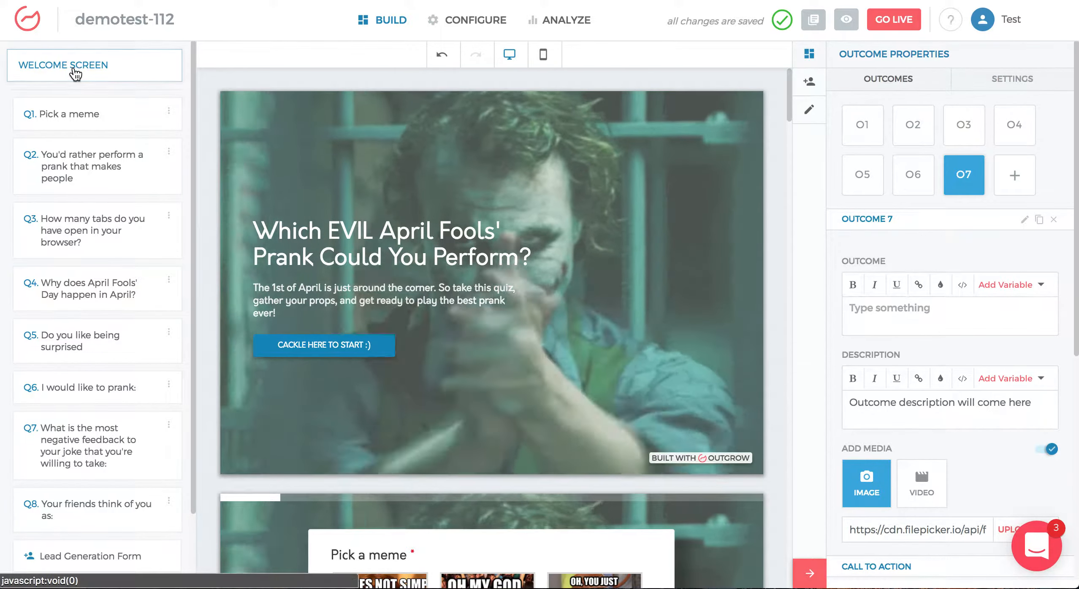
{"action": "scroll", "coordinate": [85, 337], "scroll_direction": "down", "scroll_amount": 2}
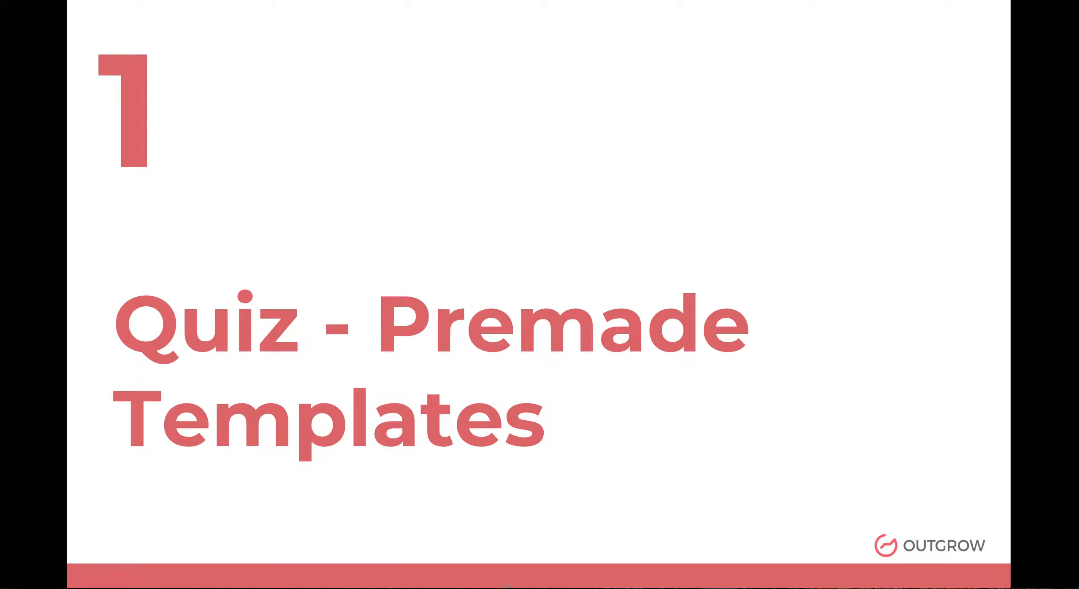
{"action": "key", "text": "Right"}
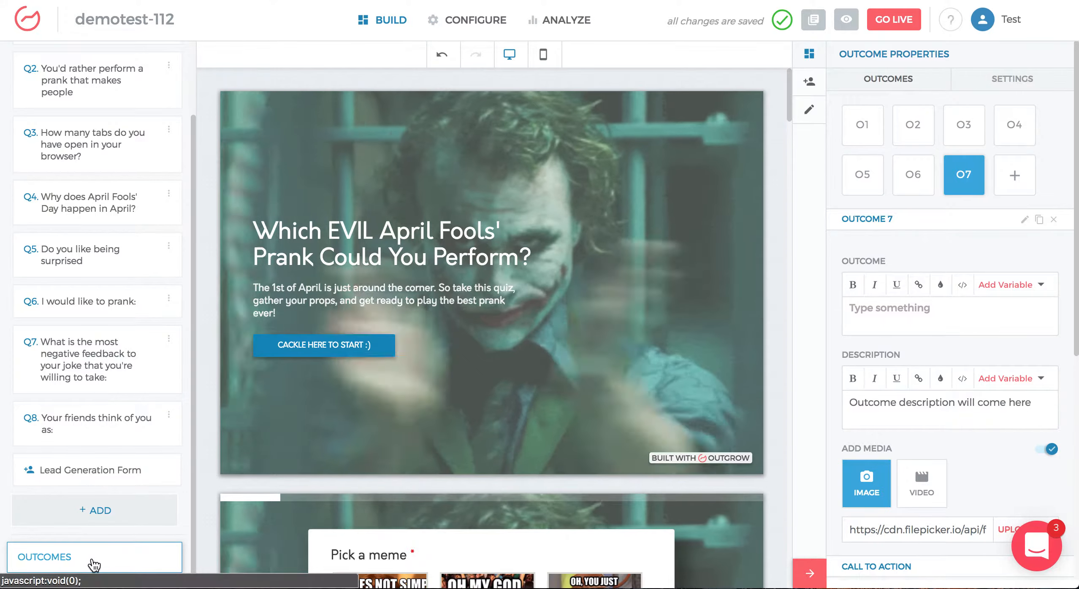
- Give outcome 7 the title "Call a friend and act as a telemarketer"
{"action": "scroll", "coordinate": [655, 291], "scroll_direction": "down", "scroll_amount": 10}
{"action": "scroll", "coordinate": [760, 215], "scroll_direction": "down", "scroll_amount": 15}
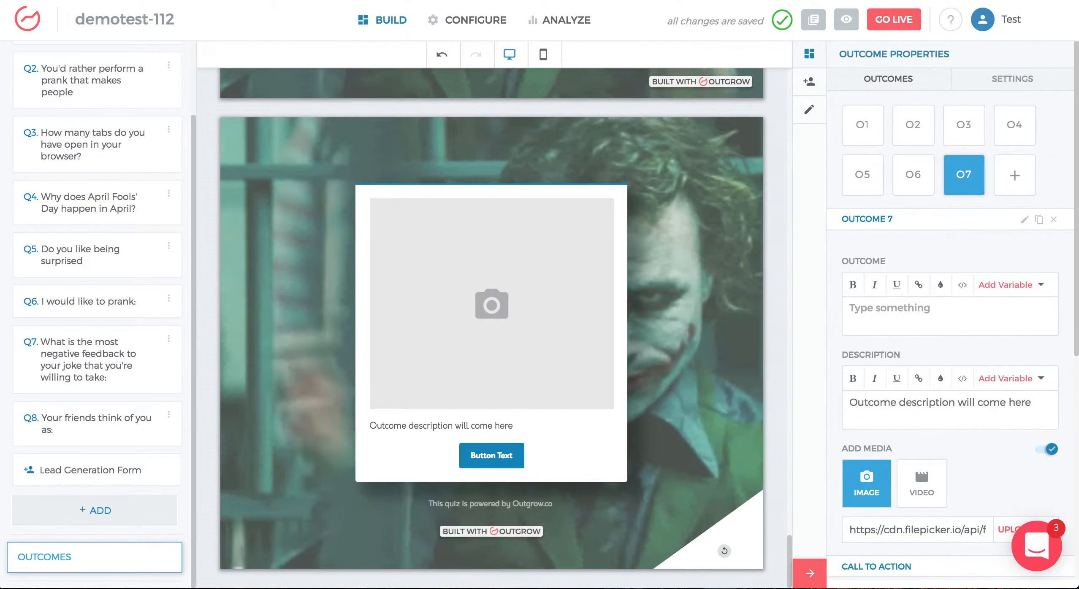
{"action": "left_click", "coordinate": [857, 129]}
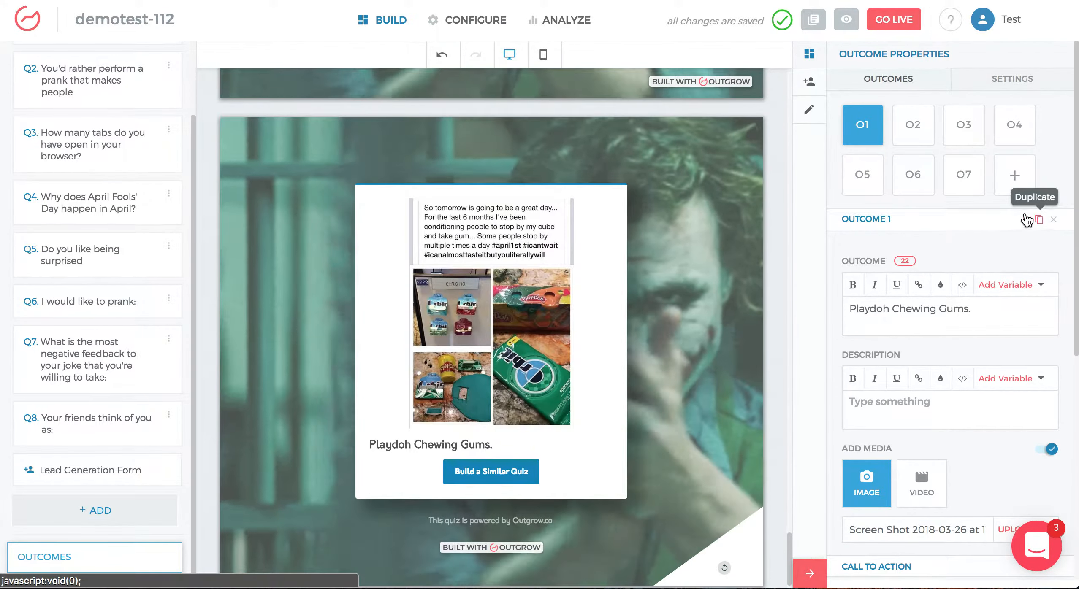
{"action": "left_click", "coordinate": [1017, 180]}
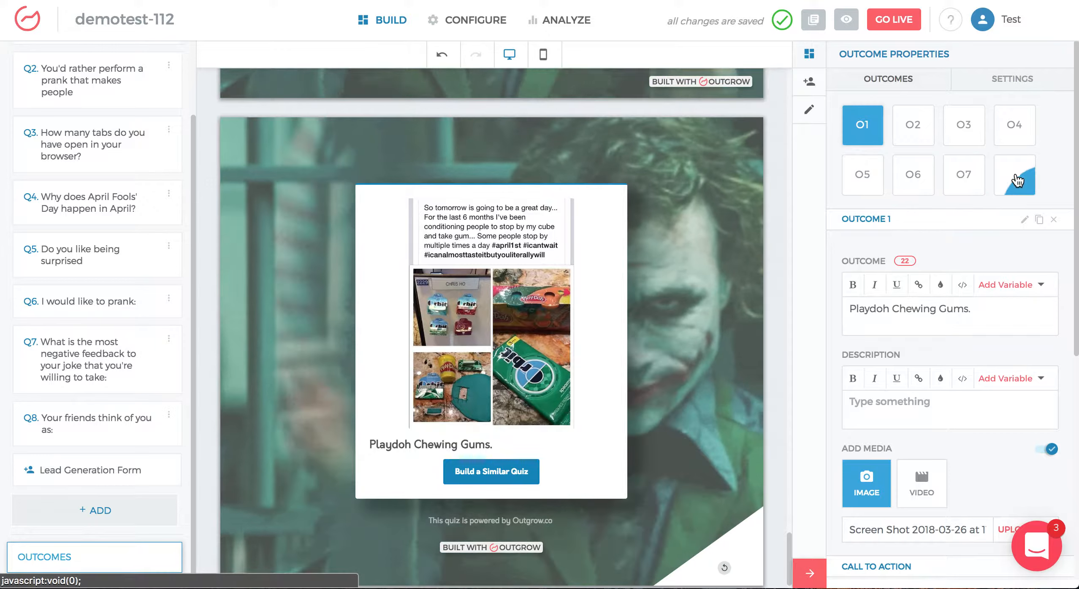
{"action": "left_click", "coordinate": [965, 186]}
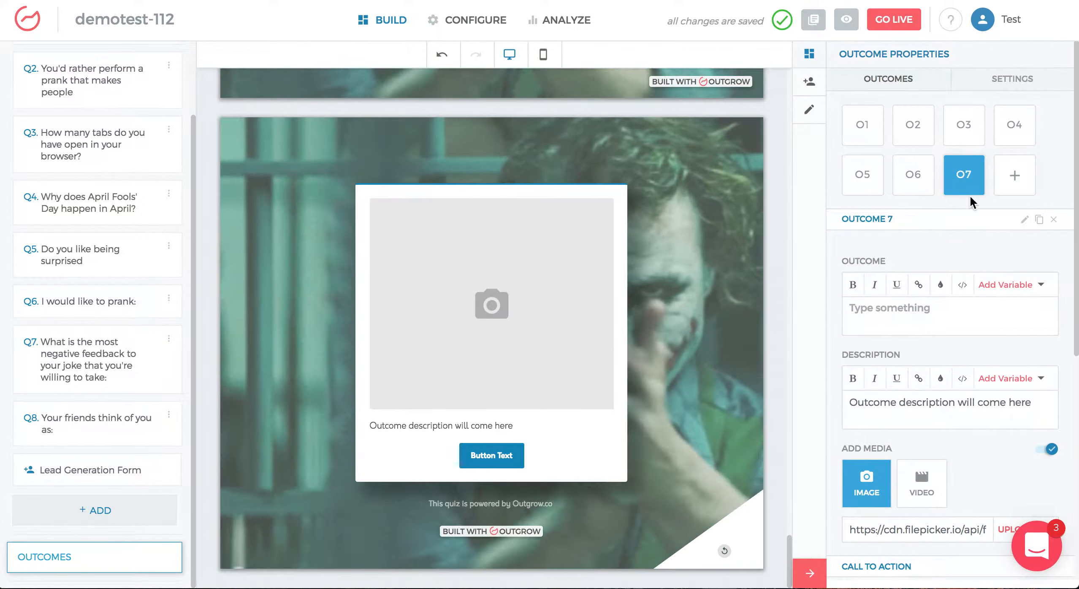
{"action": "left_click", "coordinate": [932, 306]}
{"action": "type", "text": "Call a friend and act as a telemarketer"}
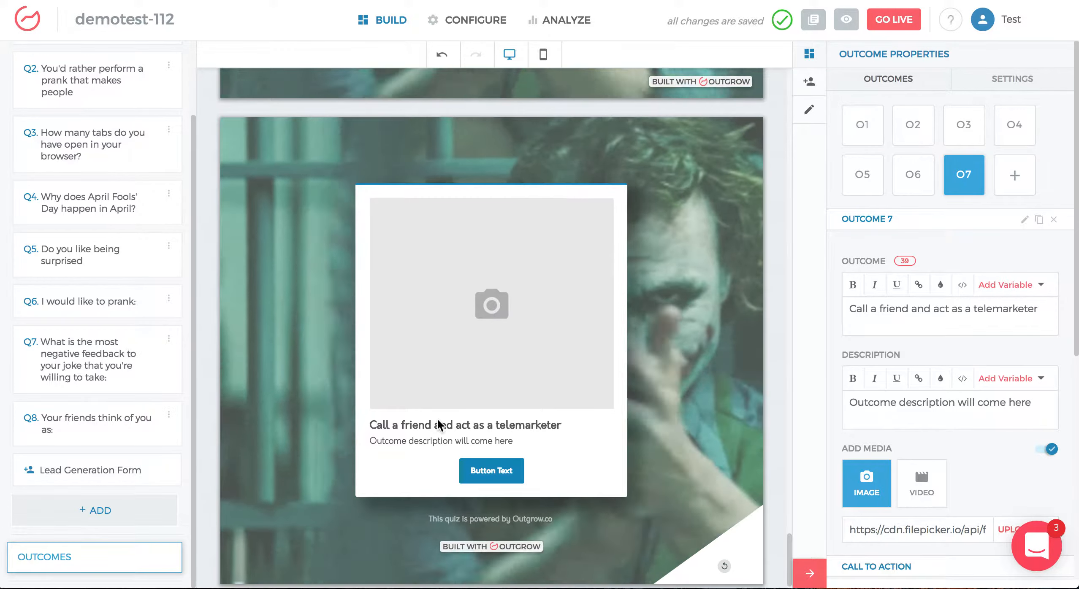
- Check outcome 7's title on the preview card and compare the outcome with outcome 1
{"action": "left_click_drag", "start_coordinate": [376, 424], "coordinate": [595, 428]}
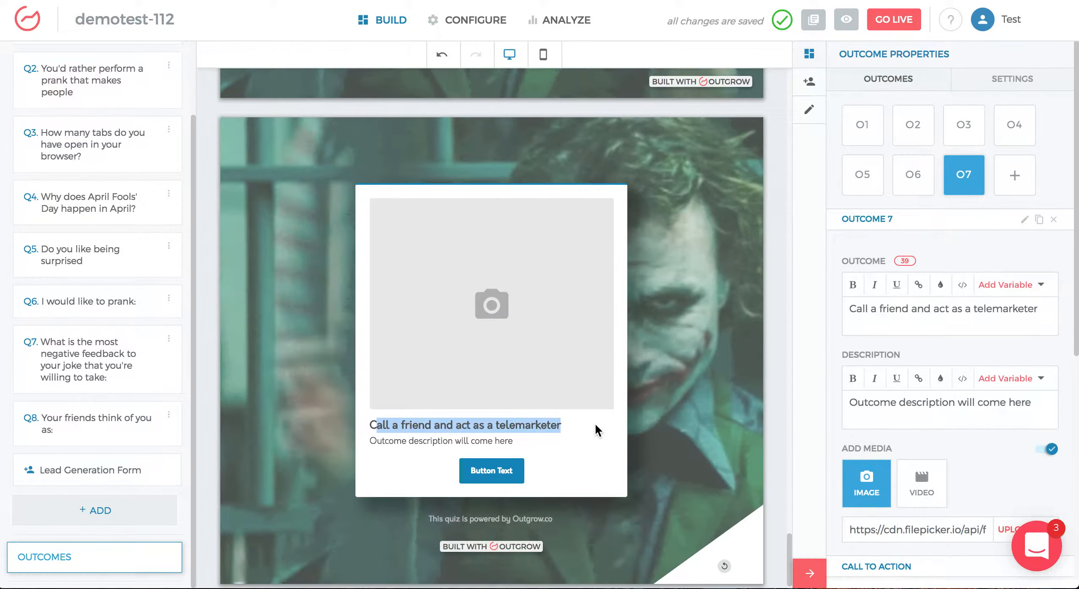
{"action": "left_click", "coordinate": [595, 428]}
{"action": "scroll", "coordinate": [564, 343], "scroll_direction": "down", "scroll_amount": 1}
{"action": "scroll", "coordinate": [1055, 374], "scroll_direction": "down", "scroll_amount": 1}
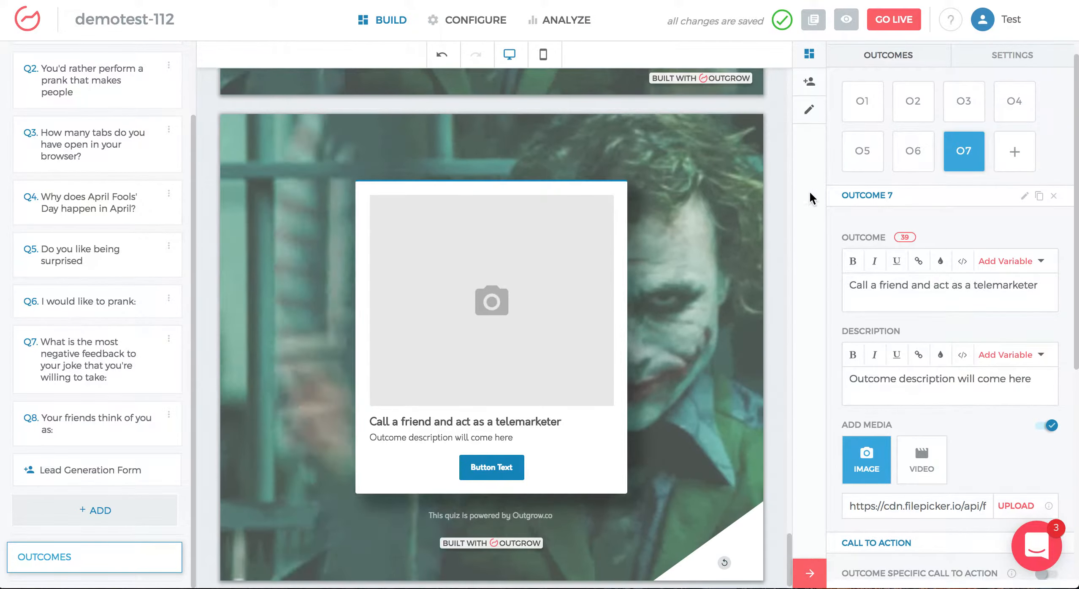
{"action": "left_click", "coordinate": [862, 108]}
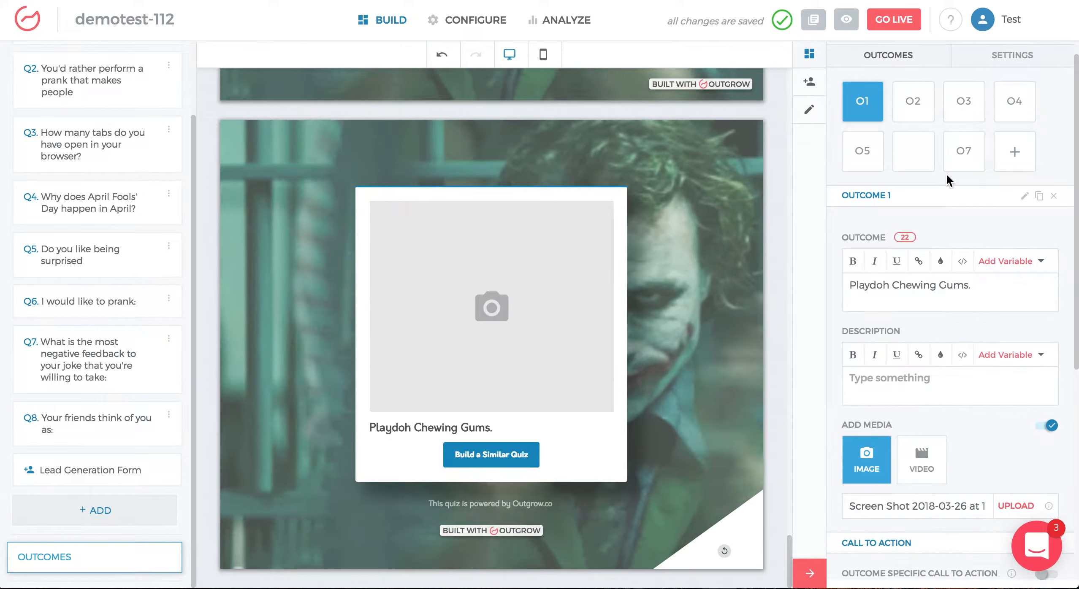
{"action": "left_click", "coordinate": [963, 162]}
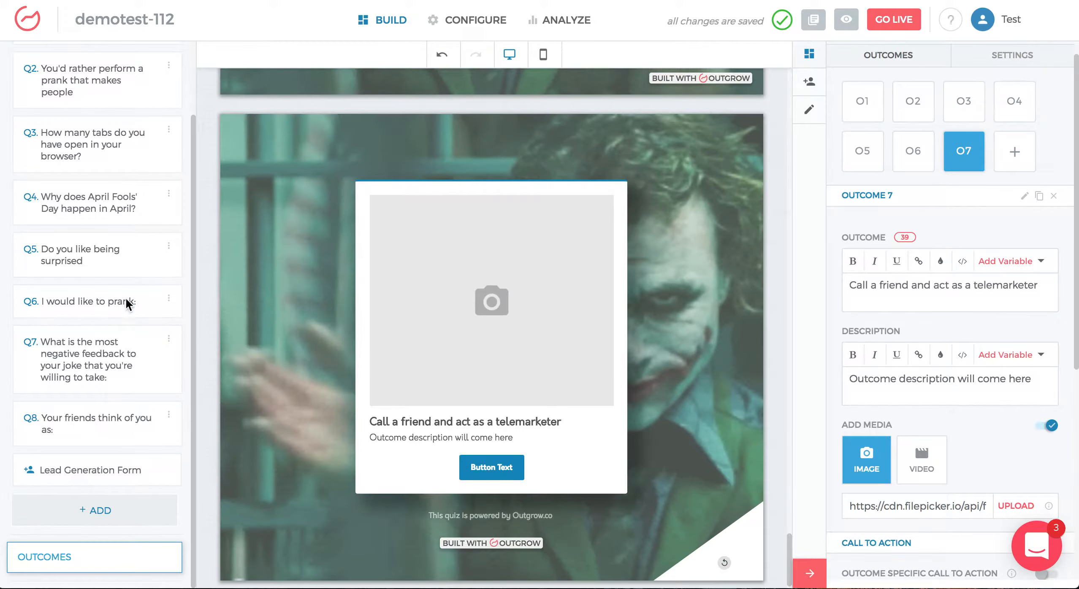
- Map the second image option of the "Pick a meme" question to outcome 7, "Call a friend and act as a telemarketer"
{"action": "scroll", "coordinate": [133, 301], "scroll_direction": "up", "scroll_amount": 3}
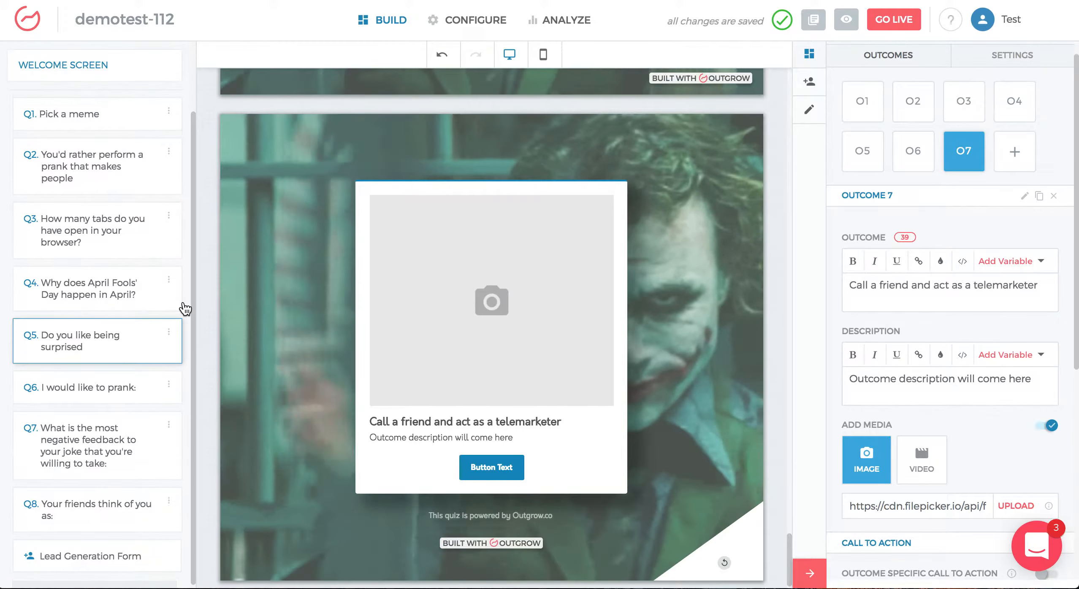
{"action": "left_click", "coordinate": [74, 118]}
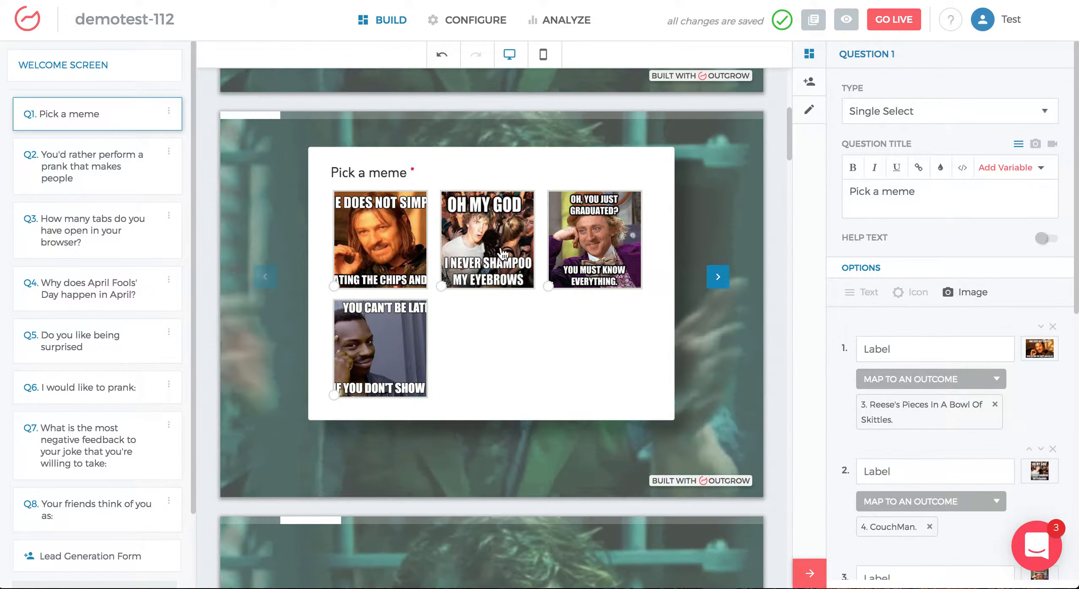
{"action": "scroll", "coordinate": [907, 465], "scroll_direction": "down", "scroll_amount": 1}
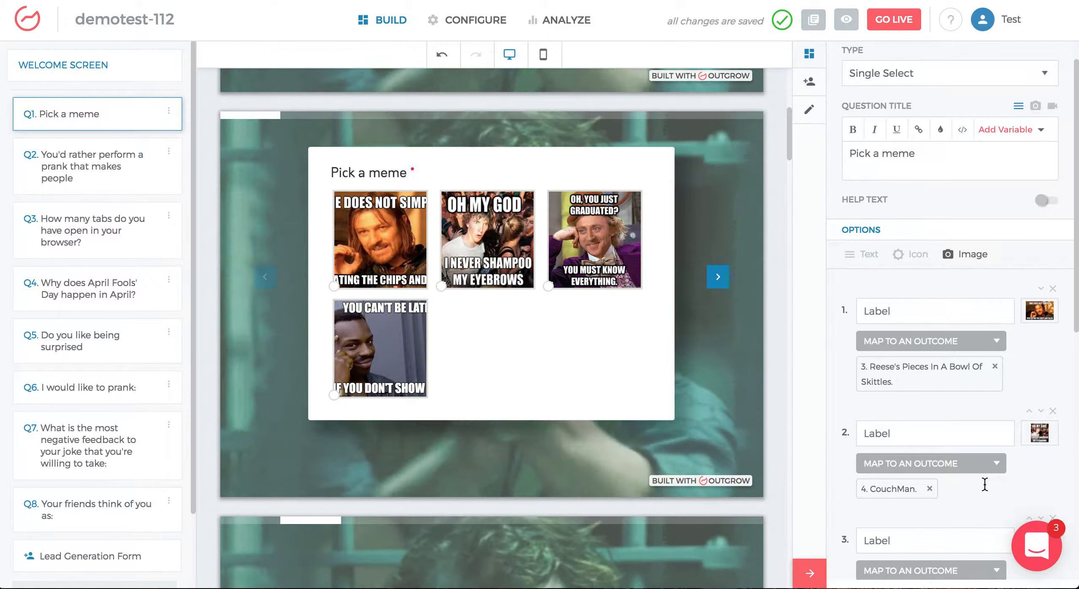
{"action": "left_click", "coordinate": [996, 466]}
{"action": "scroll", "coordinate": [935, 533], "scroll_direction": "down", "scroll_amount": 1}
{"action": "scroll", "coordinate": [933, 568], "scroll_direction": "down", "scroll_amount": 1}
{"action": "left_click", "coordinate": [926, 568]}
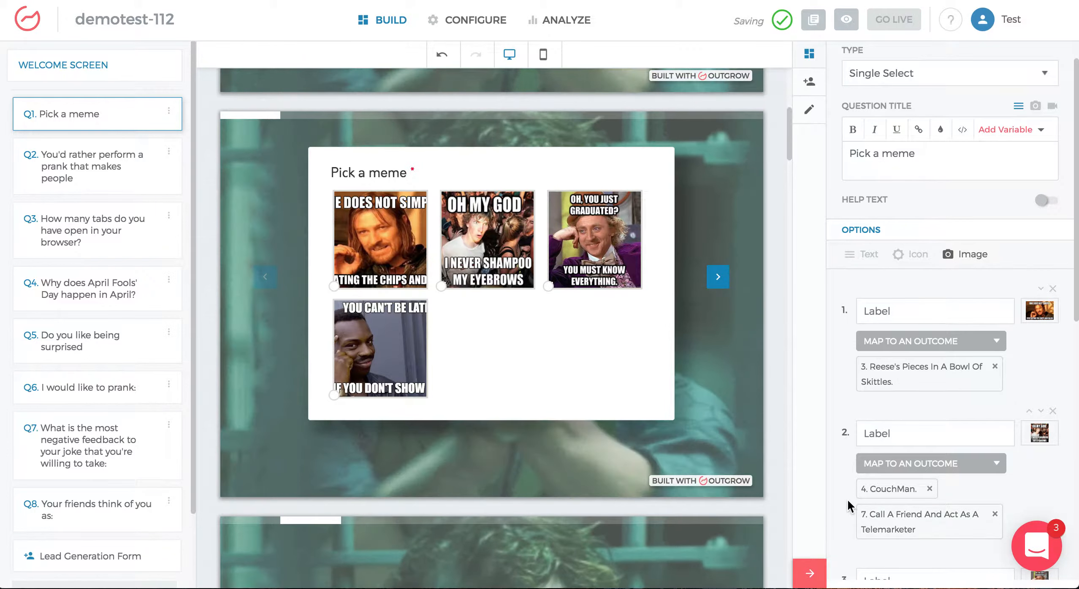
- Remove the CouchMan outcome mapping from the second option of the "Pick a meme" question
{"action": "scroll", "coordinate": [845, 498], "scroll_direction": "down", "scroll_amount": 2}
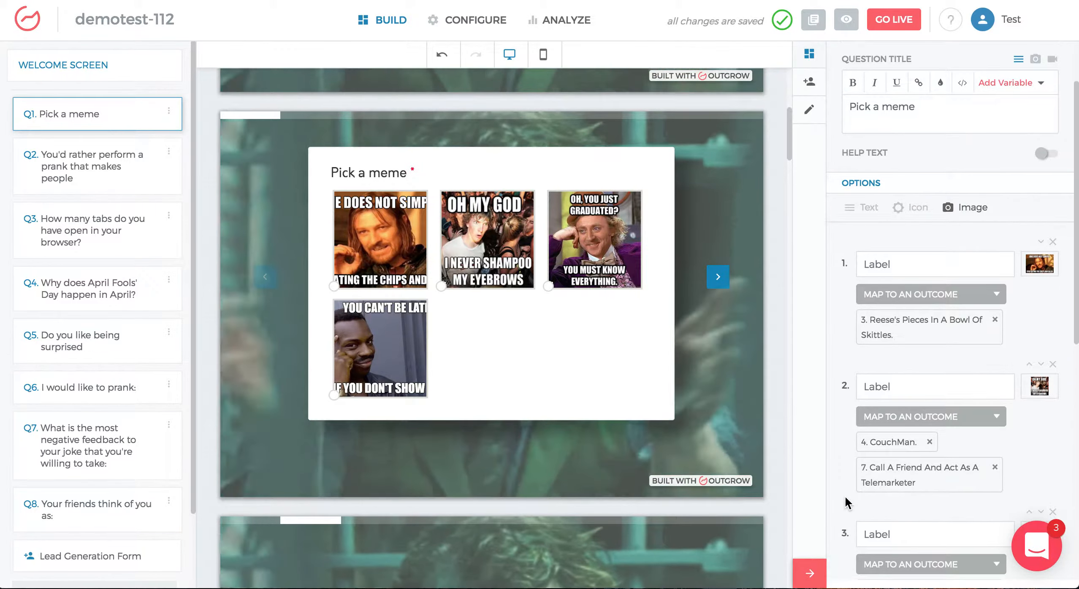
{"action": "scroll", "coordinate": [845, 495], "scroll_direction": "down", "scroll_amount": 2}
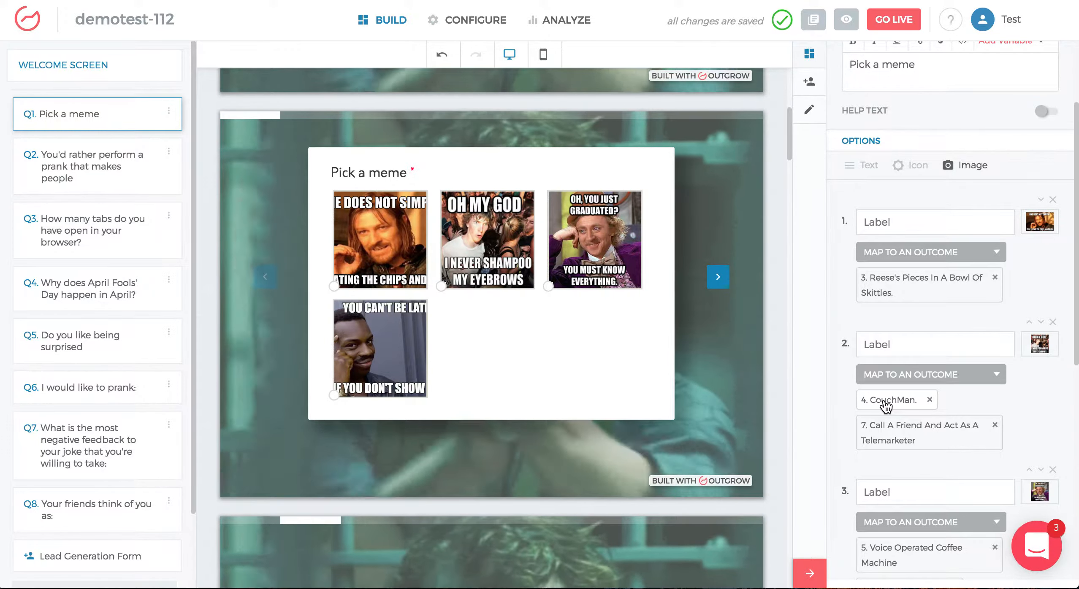
{"action": "left_click", "coordinate": [929, 400]}
{"action": "left_click", "coordinate": [840, 377]}
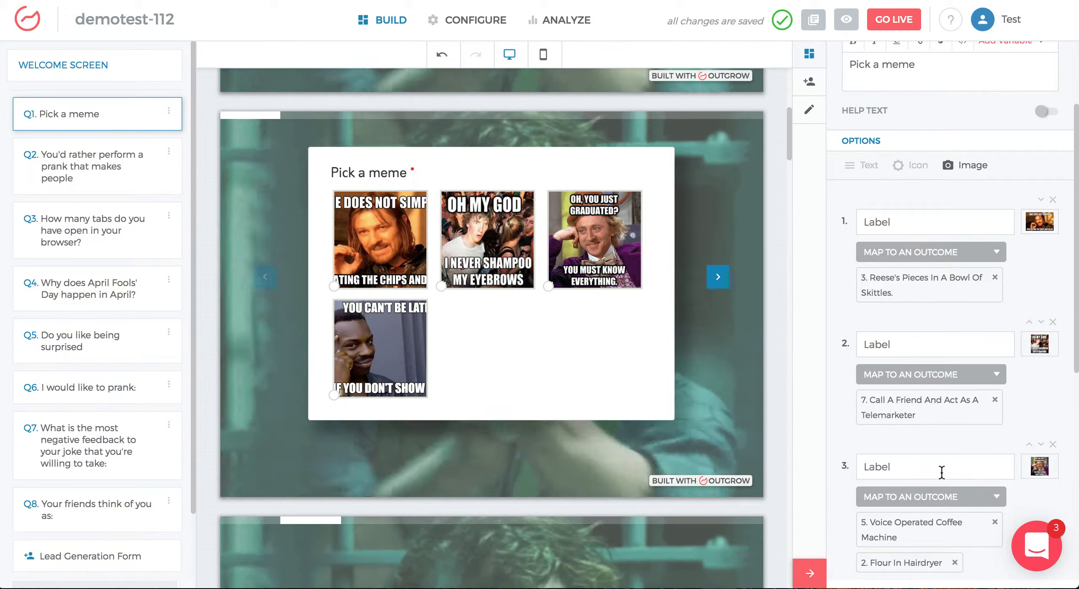
{"action": "scroll", "coordinate": [941, 472], "scroll_direction": "down", "scroll_amount": 3}
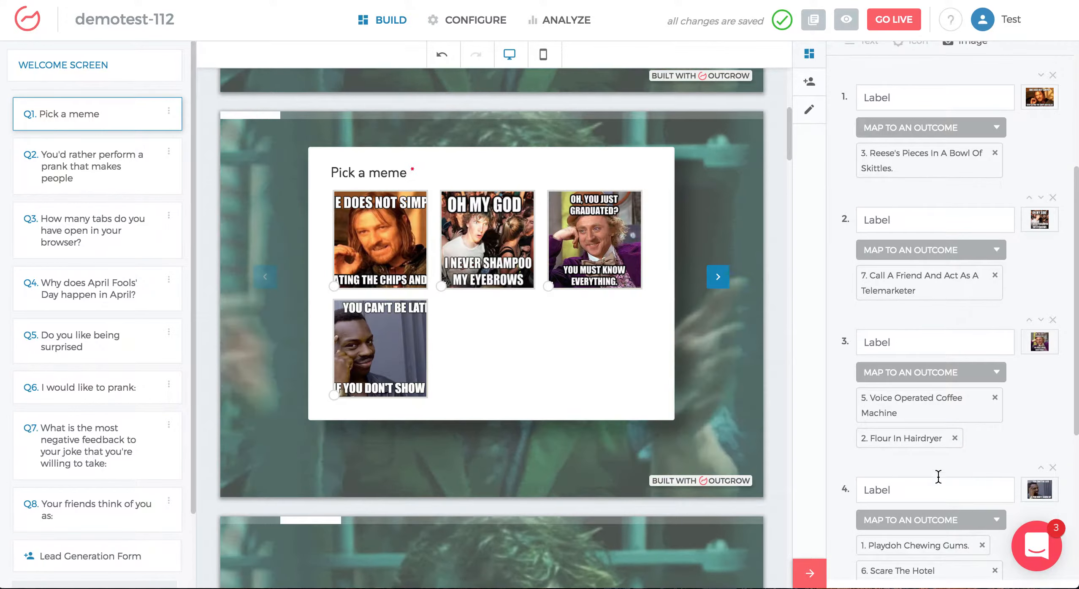
- In question 2, map the "Annoyed" option to outcome 7, "Call a friend and act as a telemarketer", as an additional outcome
{"action": "left_click", "coordinate": [152, 166]}
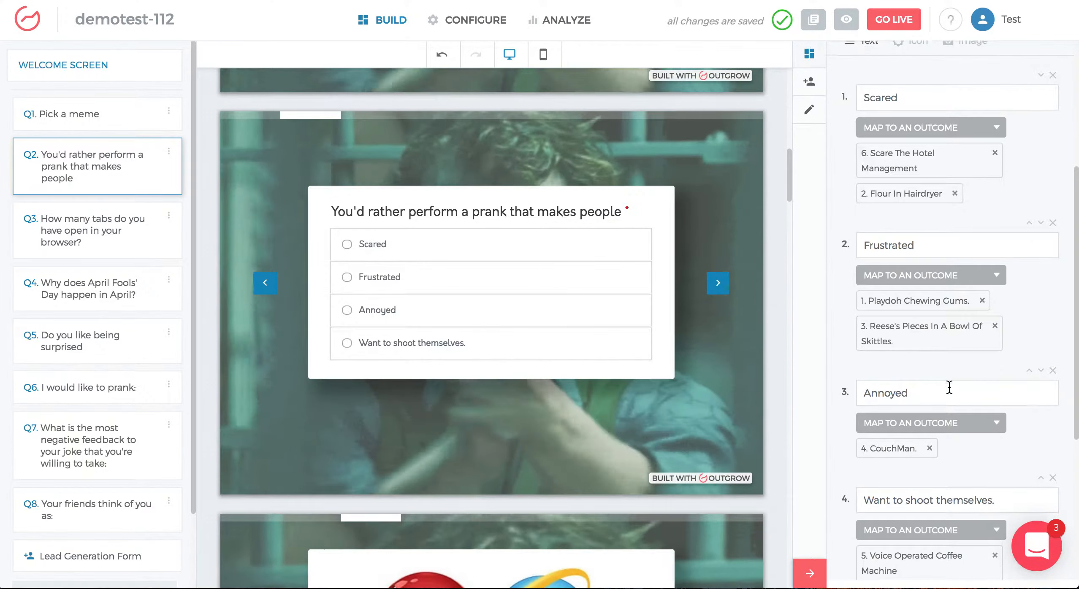
{"action": "scroll", "coordinate": [948, 382], "scroll_direction": "down", "scroll_amount": 1}
{"action": "scroll", "coordinate": [924, 441], "scroll_direction": "down", "scroll_amount": 5}
{"action": "scroll", "coordinate": [934, 378], "scroll_direction": "up", "scroll_amount": 4}
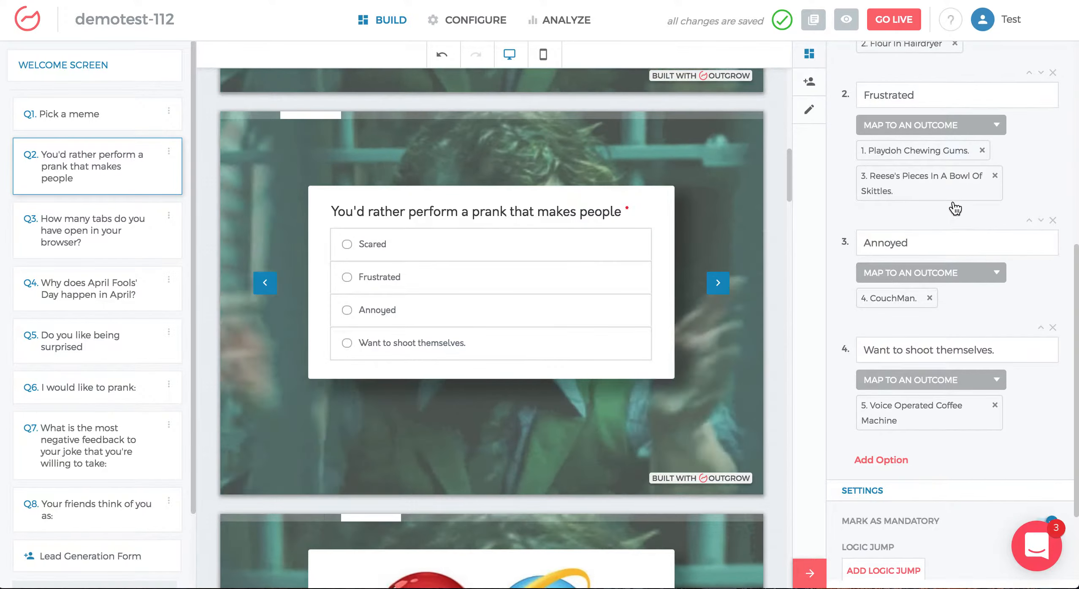
{"action": "scroll", "coordinate": [973, 424], "scroll_direction": "down", "scroll_amount": 1}
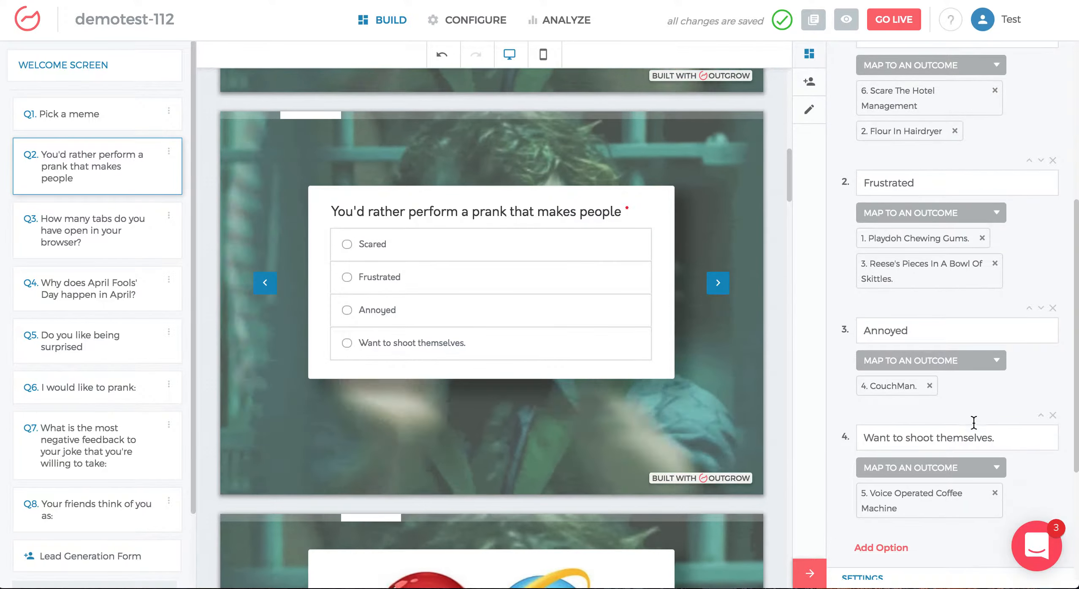
{"action": "scroll", "coordinate": [989, 287], "scroll_direction": "up", "scroll_amount": 2}
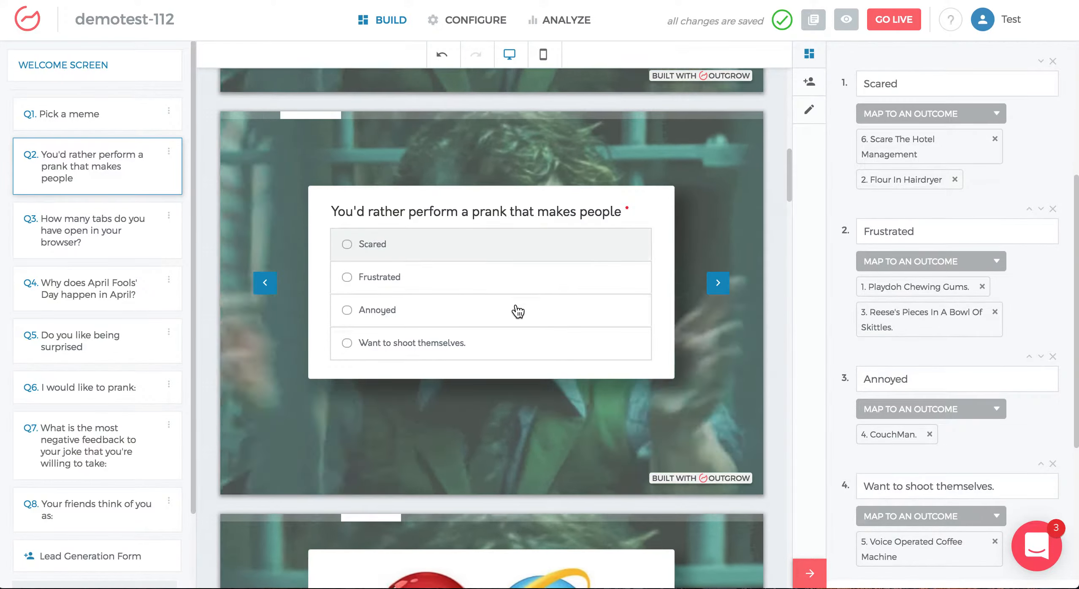
{"action": "scroll", "coordinate": [987, 384], "scroll_direction": "up", "scroll_amount": 2}
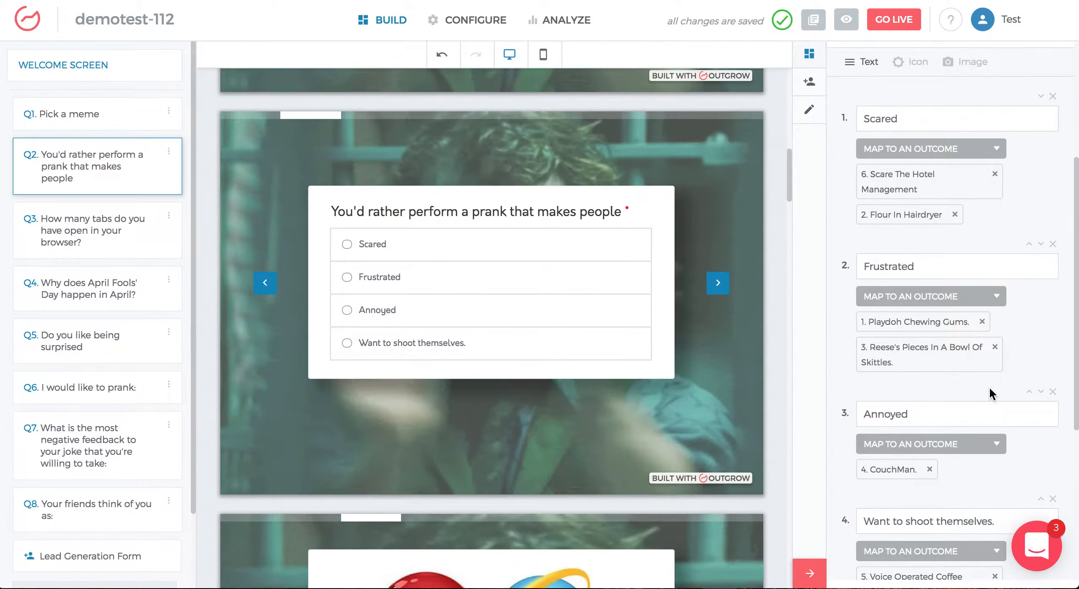
{"action": "left_click", "coordinate": [992, 446]}
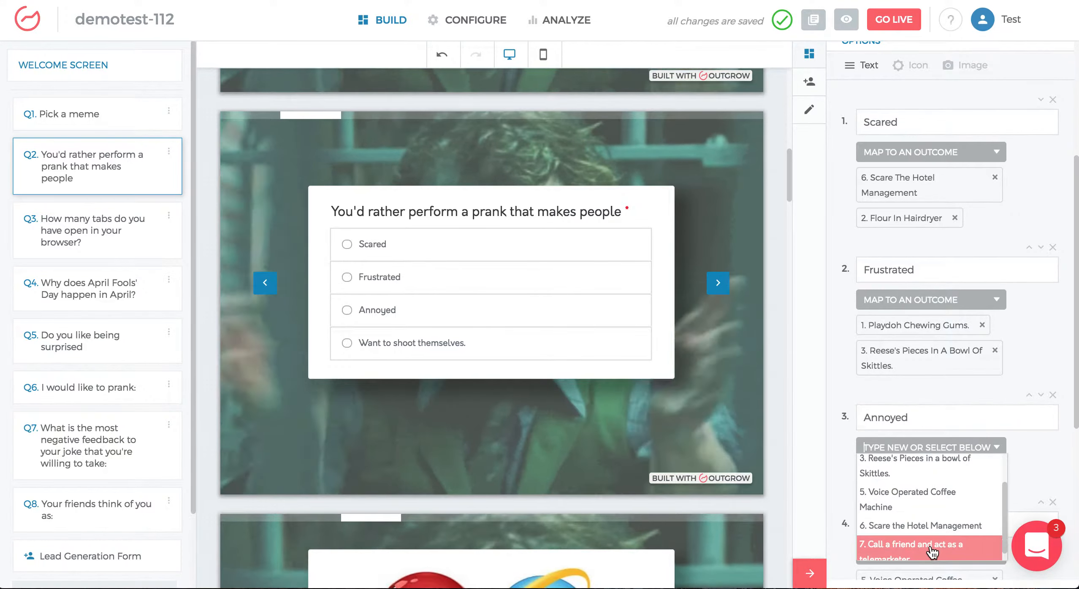
{"action": "left_click", "coordinate": [932, 548]}
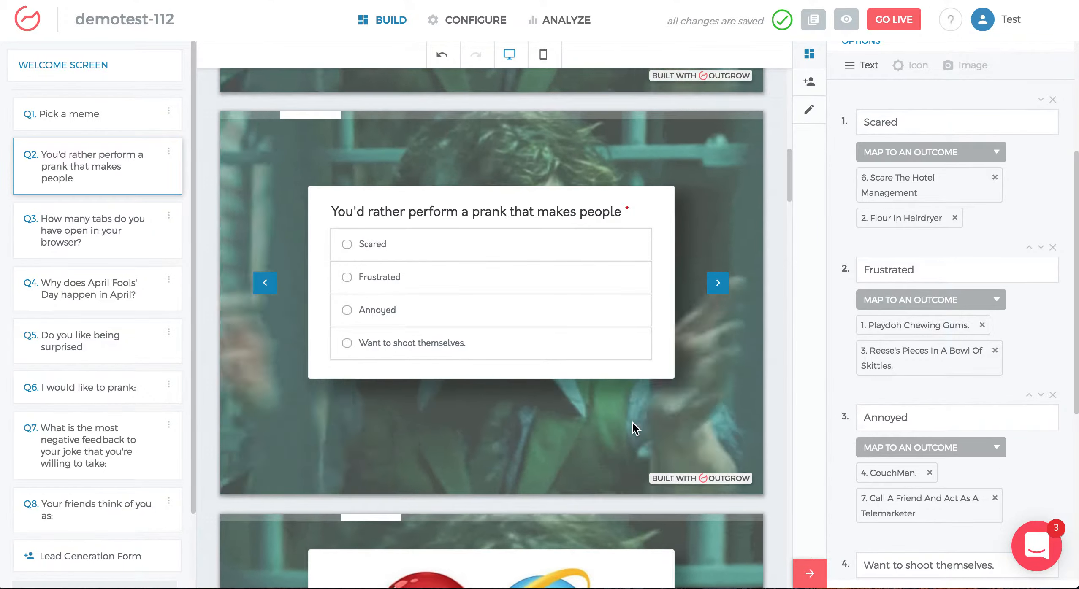
- Examine the outcome mappings of the question about open browser tabs and return to the outcomes section
{"action": "scroll", "coordinate": [632, 422], "scroll_direction": "down", "scroll_amount": 10}
{"action": "scroll", "coordinate": [645, 420], "scroll_direction": "down", "scroll_amount": 8}
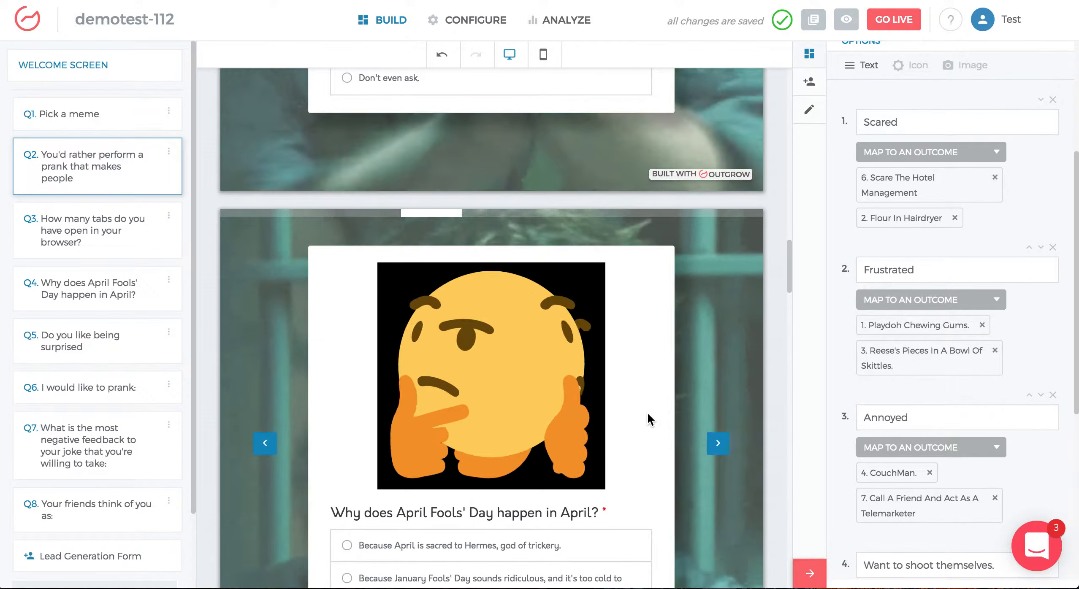
{"action": "scroll", "coordinate": [606, 314], "scroll_direction": "up", "scroll_amount": 10}
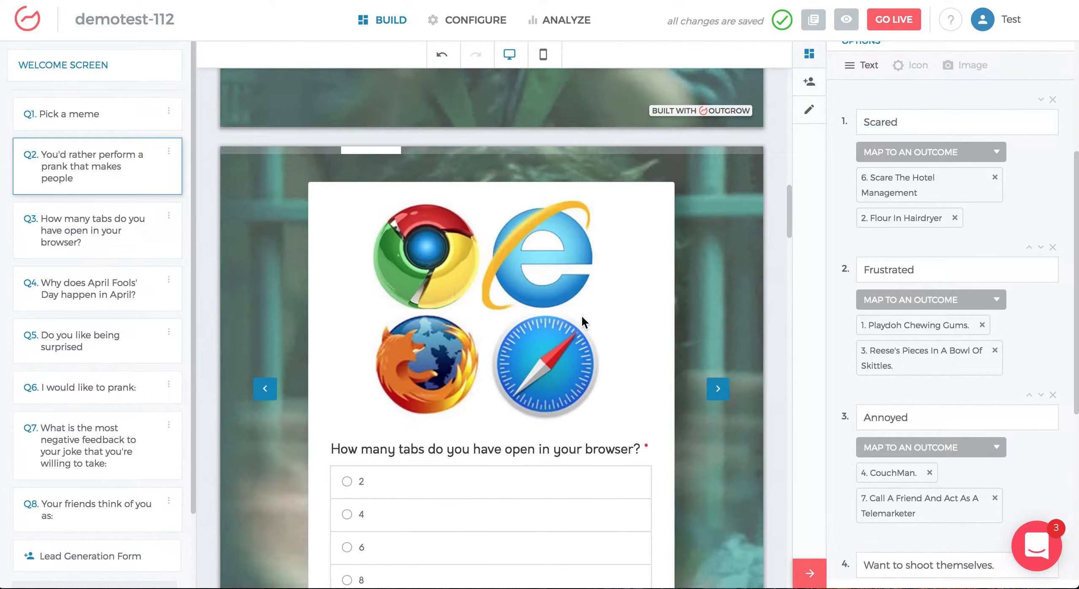
{"action": "scroll", "coordinate": [581, 316], "scroll_direction": "down", "scroll_amount": 3}
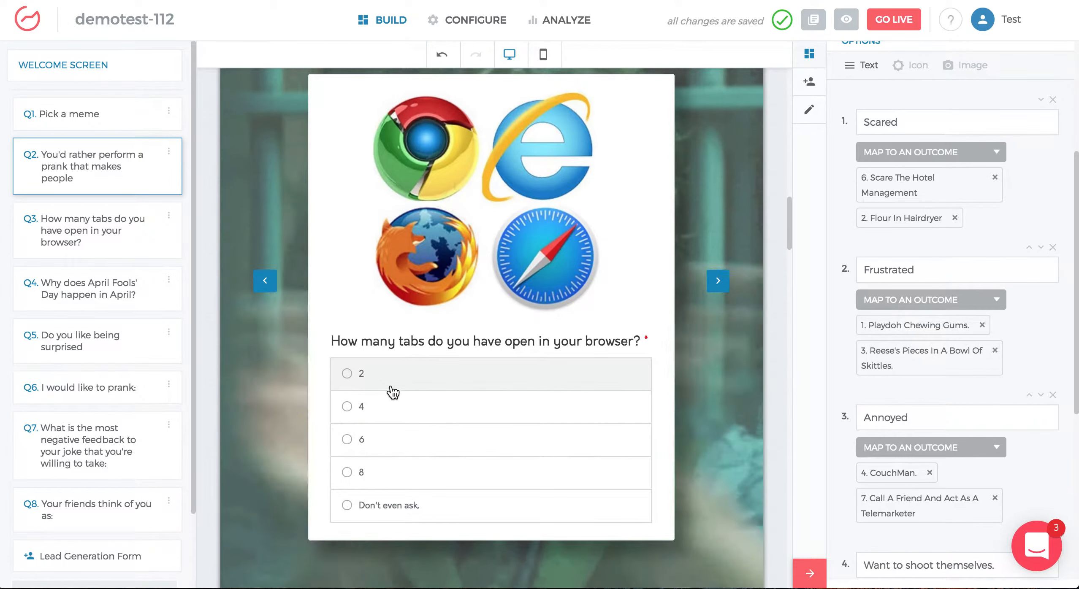
{"action": "left_click", "coordinate": [416, 344]}
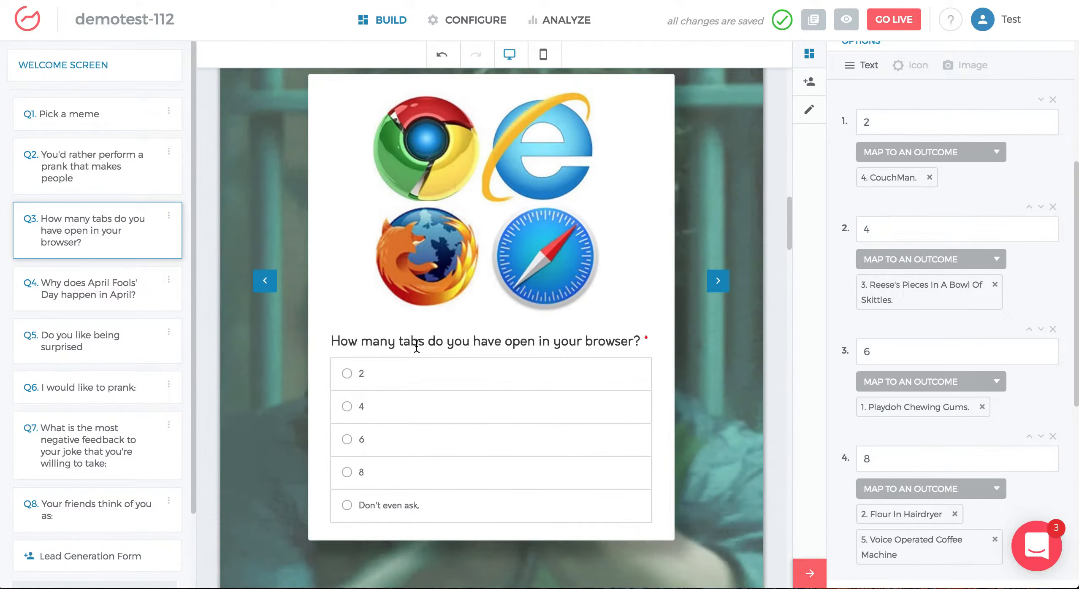
{"action": "scroll", "coordinate": [894, 212], "scroll_direction": "up", "scroll_amount": 1}
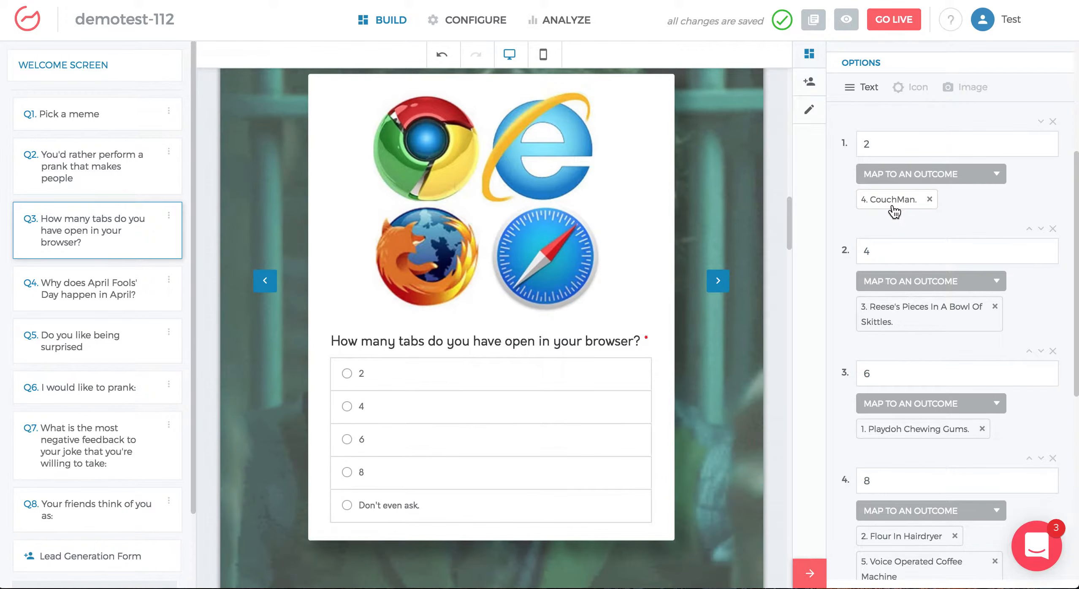
{"action": "scroll", "coordinate": [169, 378], "scroll_direction": "down", "scroll_amount": 3}
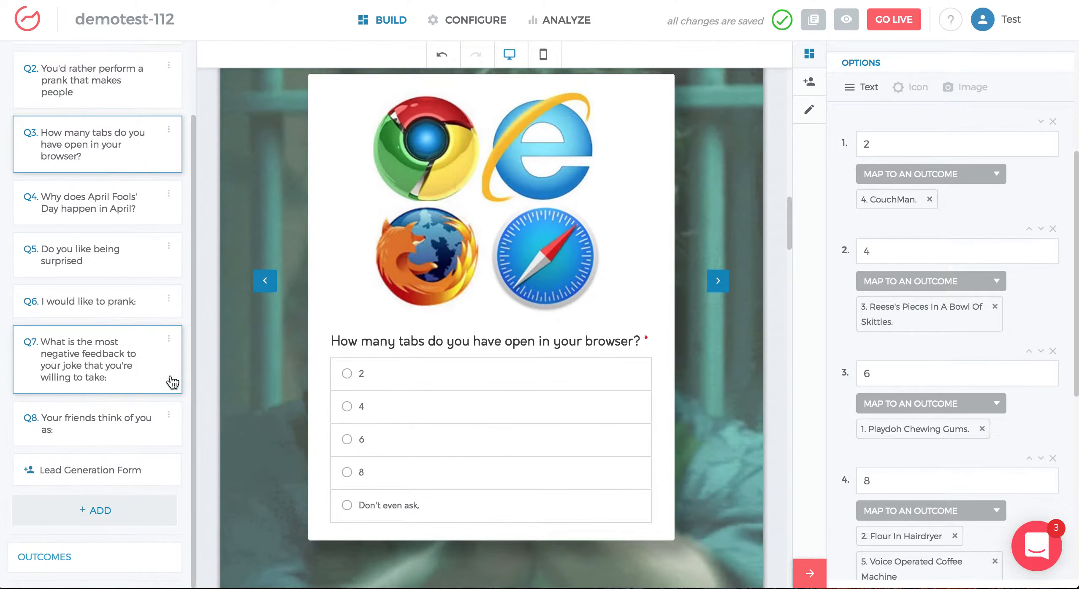
{"action": "left_click", "coordinate": [84, 565]}
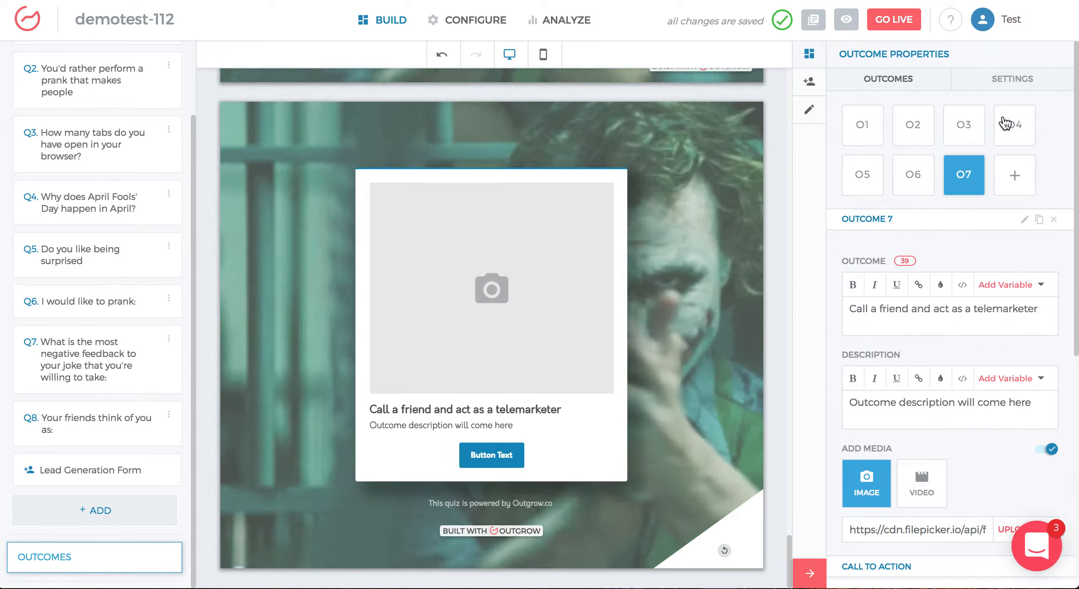
- Display the properties of outcome 4, CouchMan
{"action": "left_click", "coordinate": [1022, 125]}
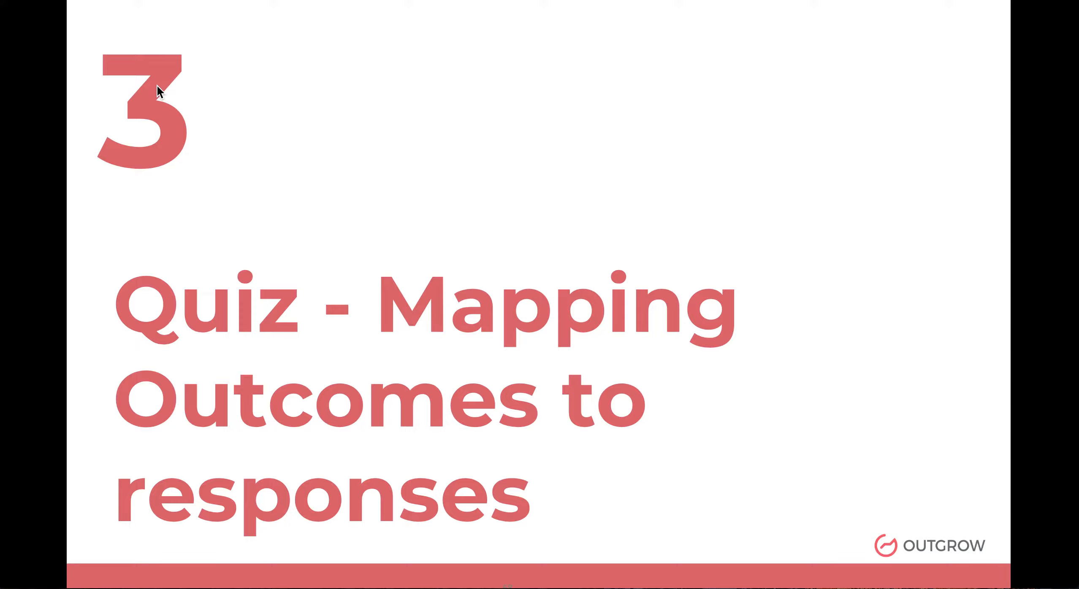
{"action": "key", "text": "Right"}
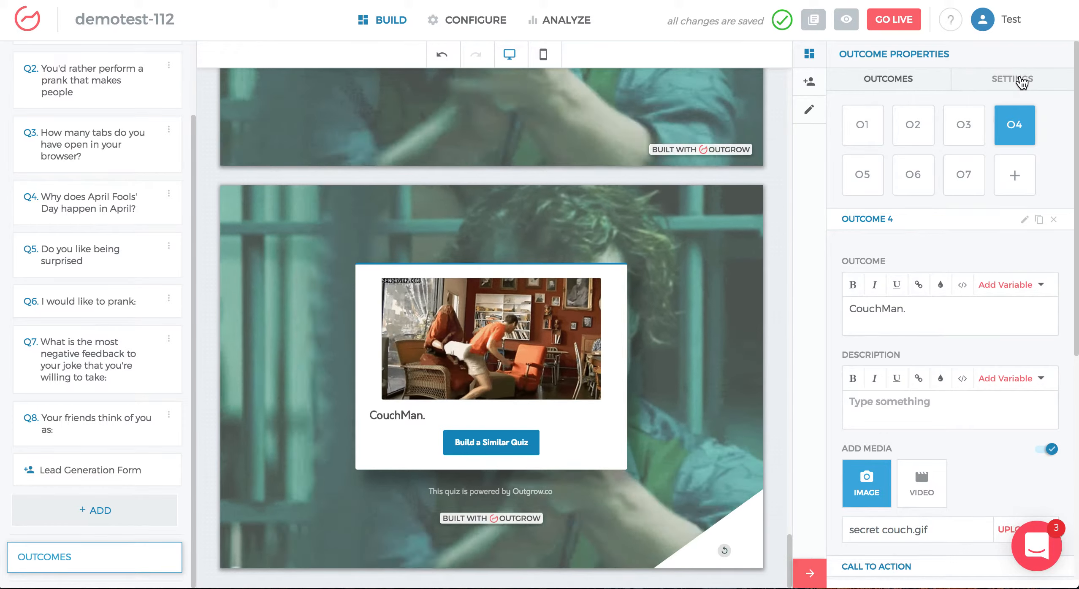
- In the outcome settings, toggle showing multiple outcomes off and back on, and set the number of outcomes to show to 2
{"action": "left_click", "coordinate": [1021, 81]}
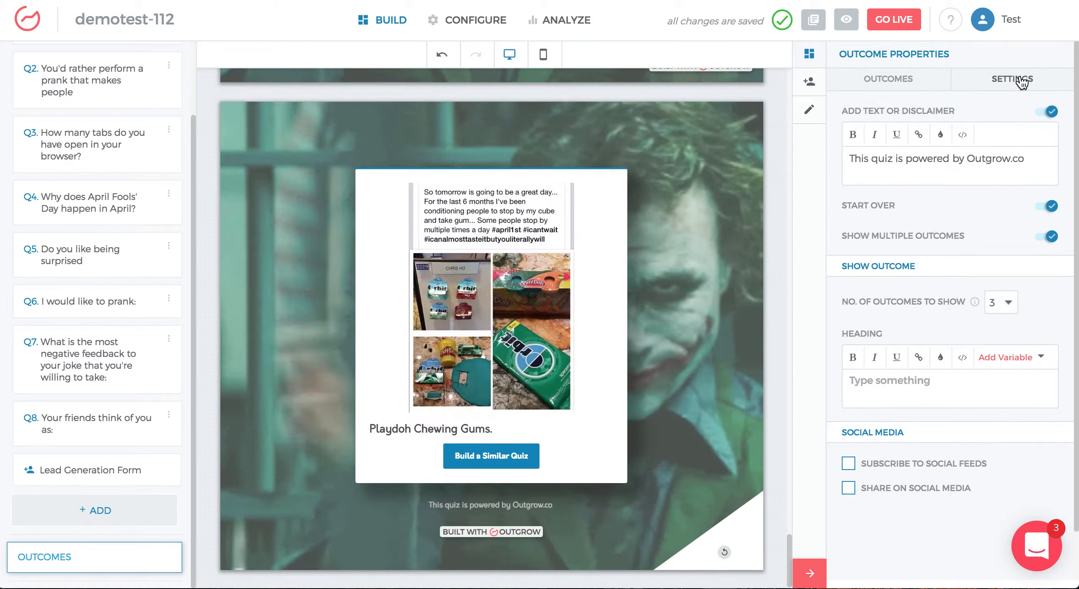
{"action": "left_click", "coordinate": [1053, 239]}
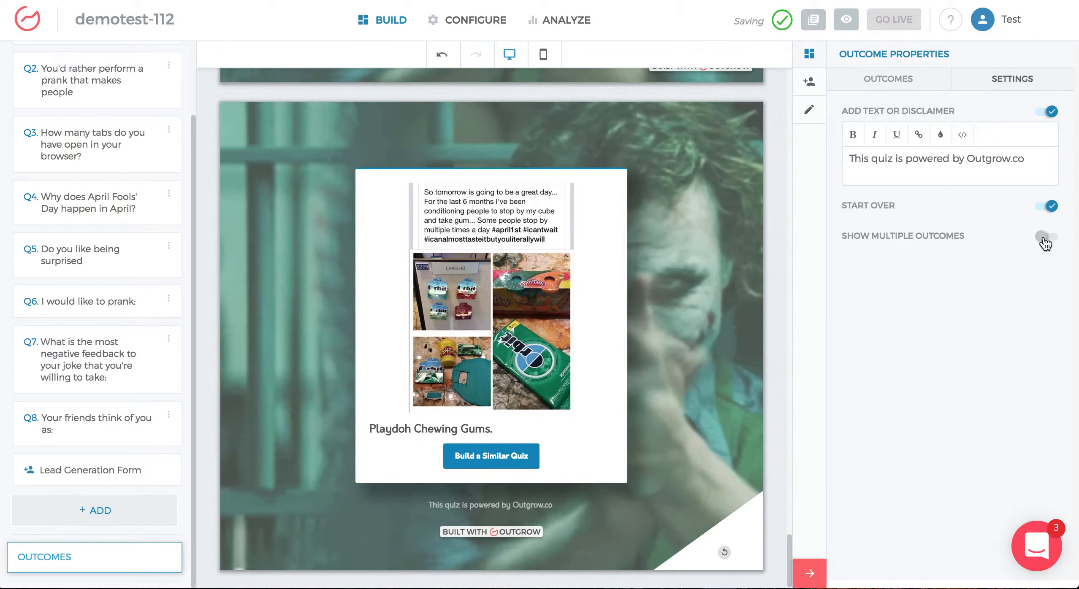
{"action": "left_click", "coordinate": [1045, 242]}
{"action": "left_click", "coordinate": [1008, 302]}
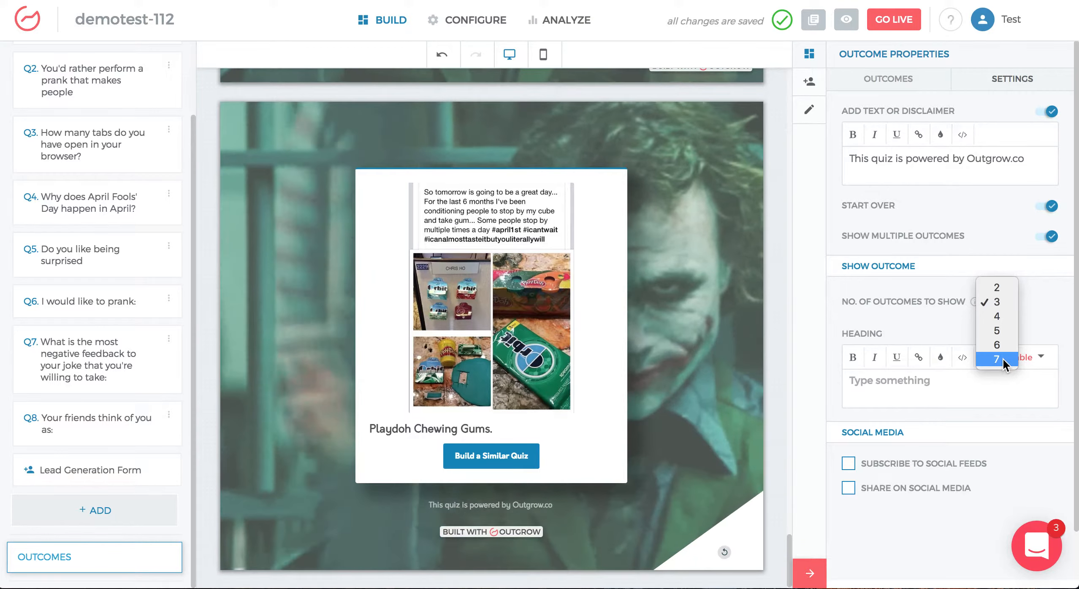
{"action": "left_click", "coordinate": [1005, 289]}
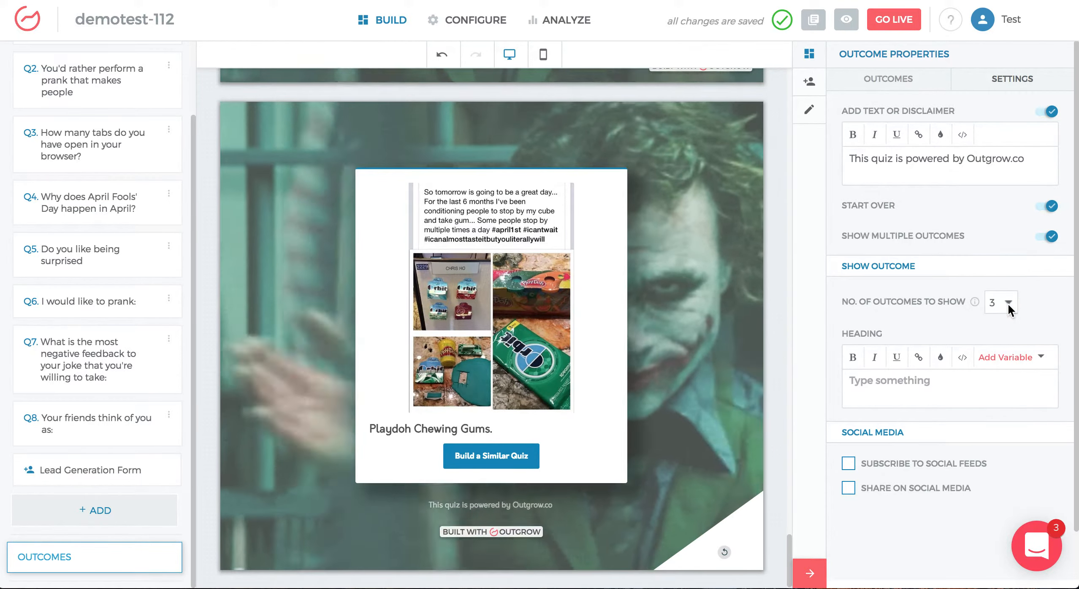
{"action": "left_click", "coordinate": [1007, 303]}
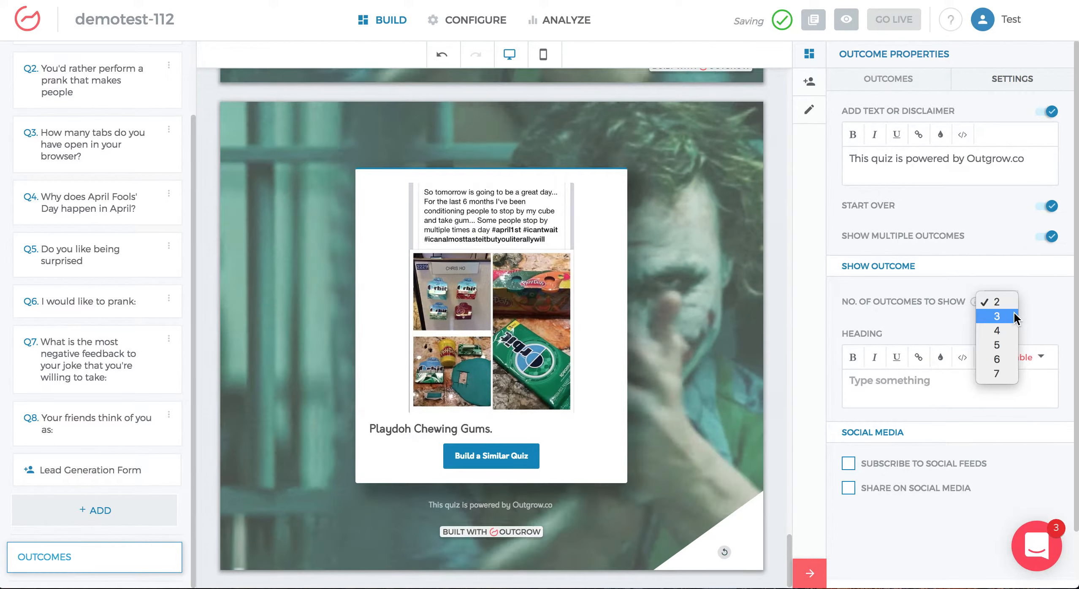
{"action": "left_click", "coordinate": [1036, 311]}
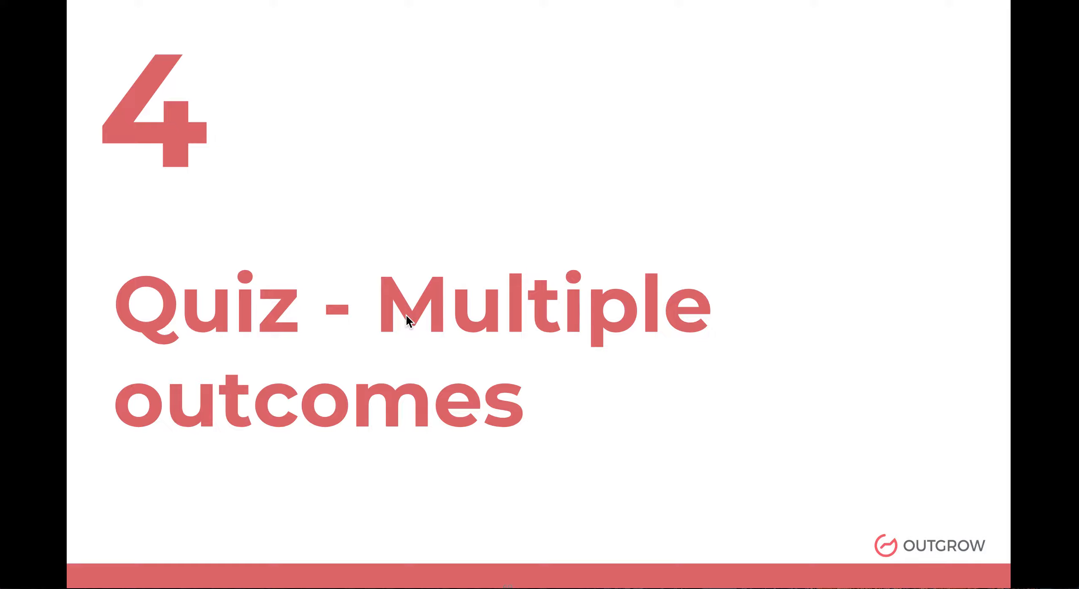
{"action": "key", "text": "Right"}
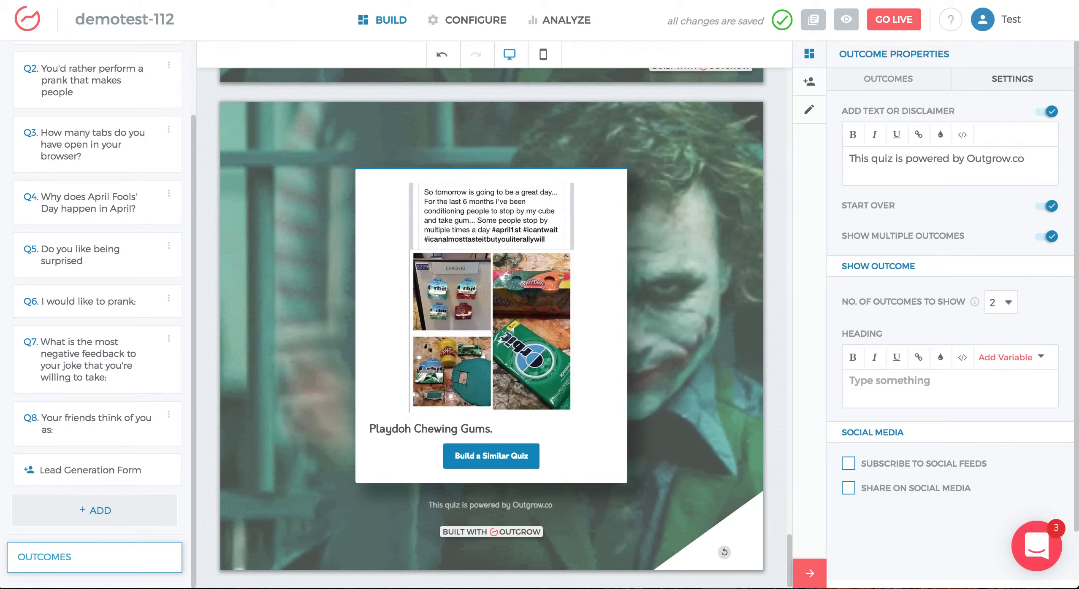
- Start a logic jump with a new condition for question 7 about the most negative feedback to a joke
{"action": "left_click", "coordinate": [61, 380]}
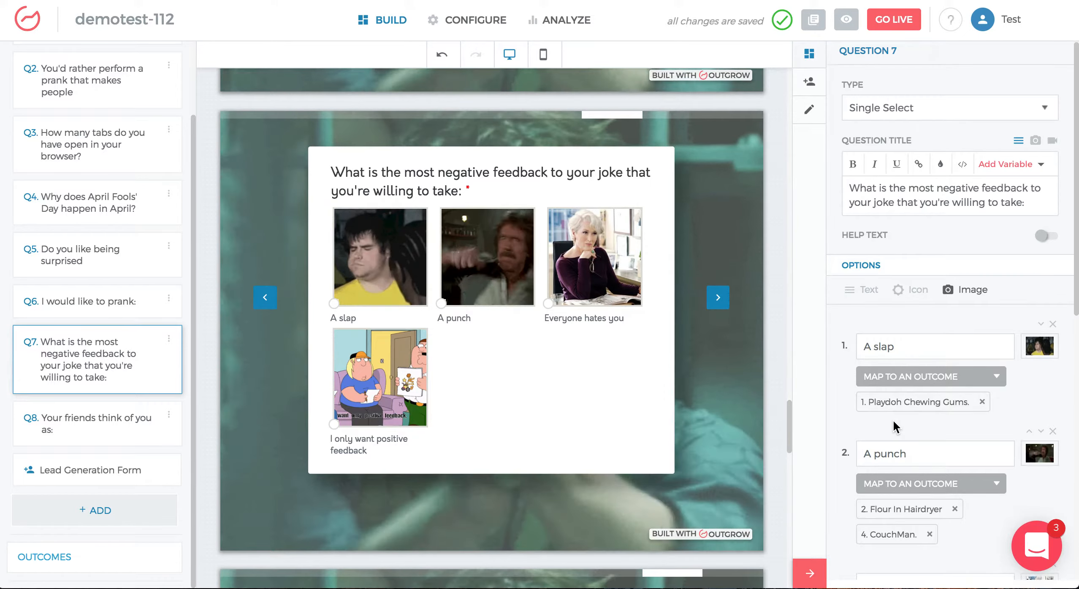
{"action": "scroll", "coordinate": [869, 422], "scroll_direction": "down", "scroll_amount": 10}
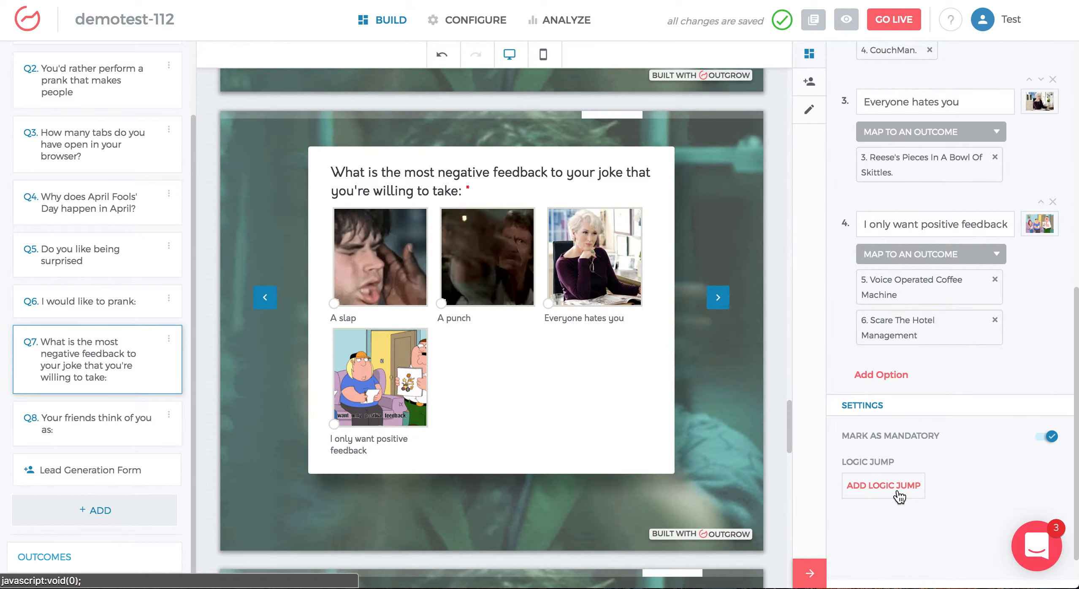
{"action": "scroll", "coordinate": [912, 412], "scroll_direction": "up", "scroll_amount": 7}
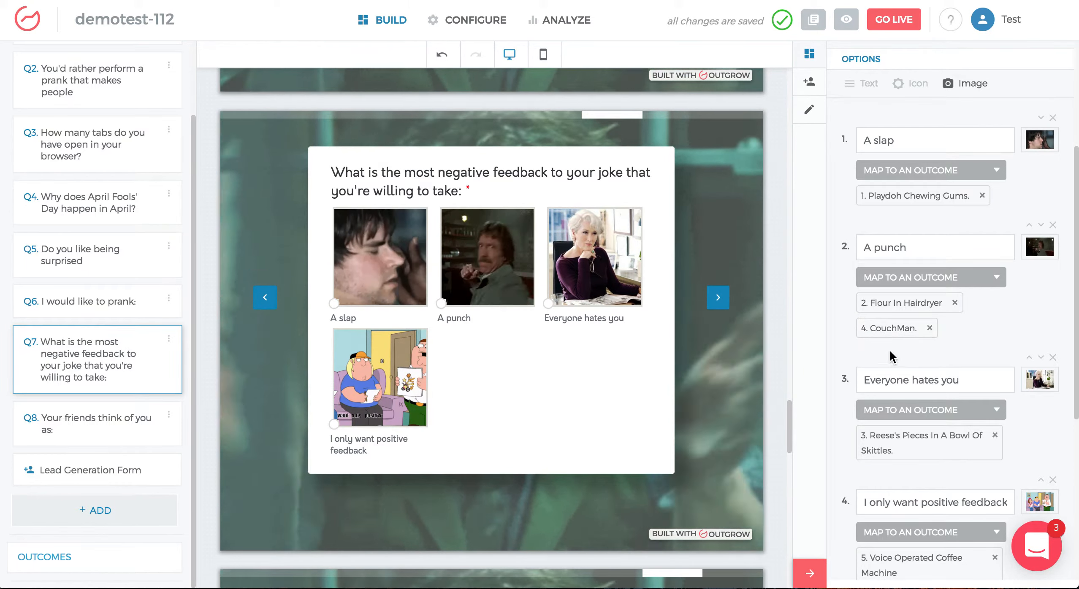
{"action": "scroll", "coordinate": [905, 359], "scroll_direction": "down", "scroll_amount": 6}
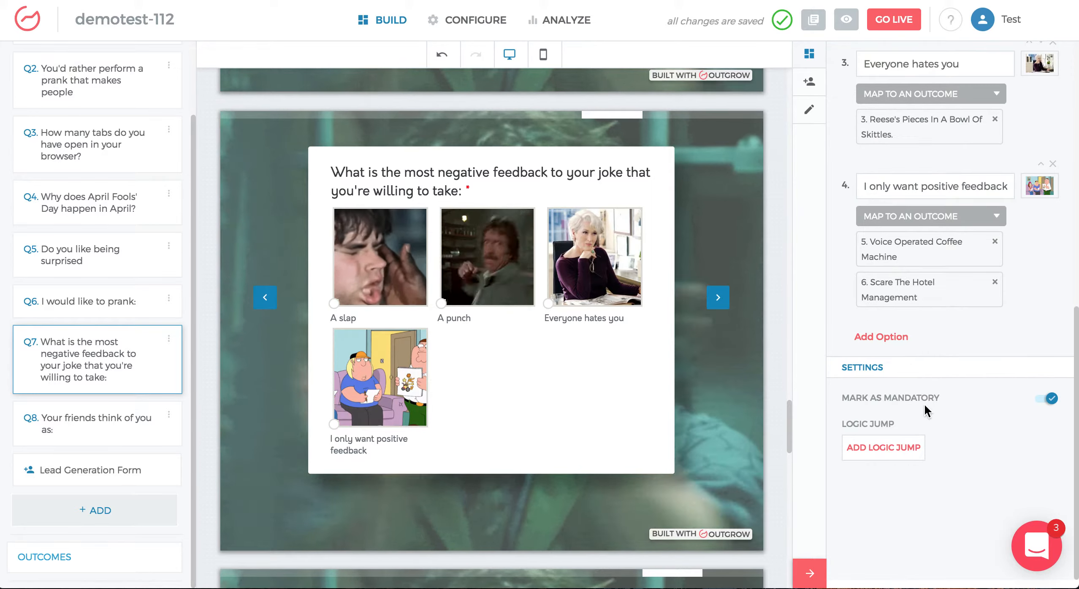
{"action": "left_click", "coordinate": [908, 453]}
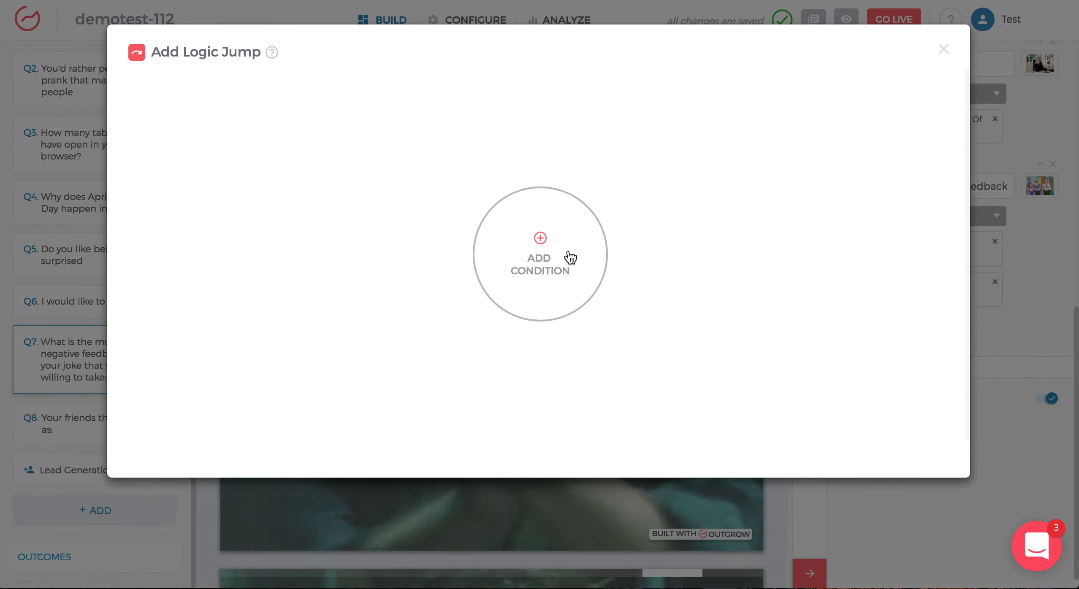
{"action": "left_click", "coordinate": [546, 252]}
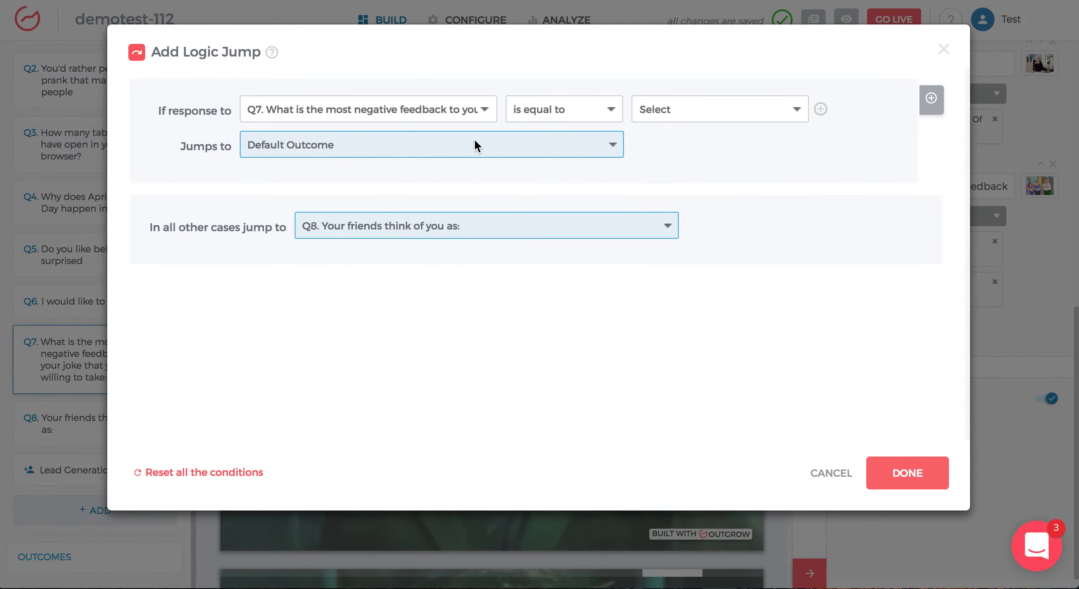
- Make the question 7 response "A punch" jump to Outcome 2: Flour in Hairdryer
{"action": "left_click", "coordinate": [652, 107]}
{"action": "left_click", "coordinate": [690, 135]}
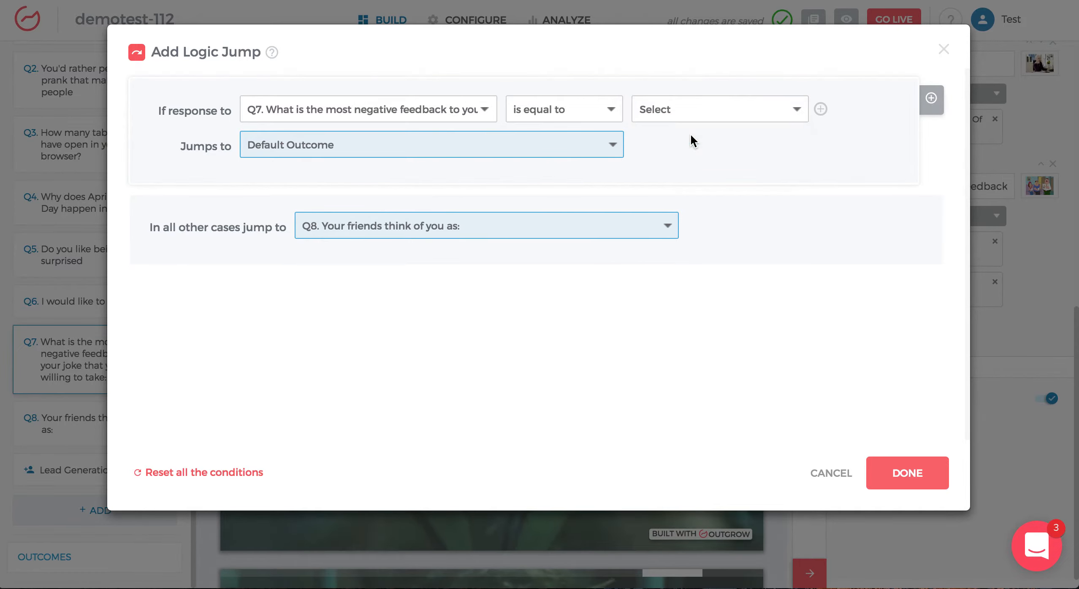
{"action": "left_click", "coordinate": [287, 149]}
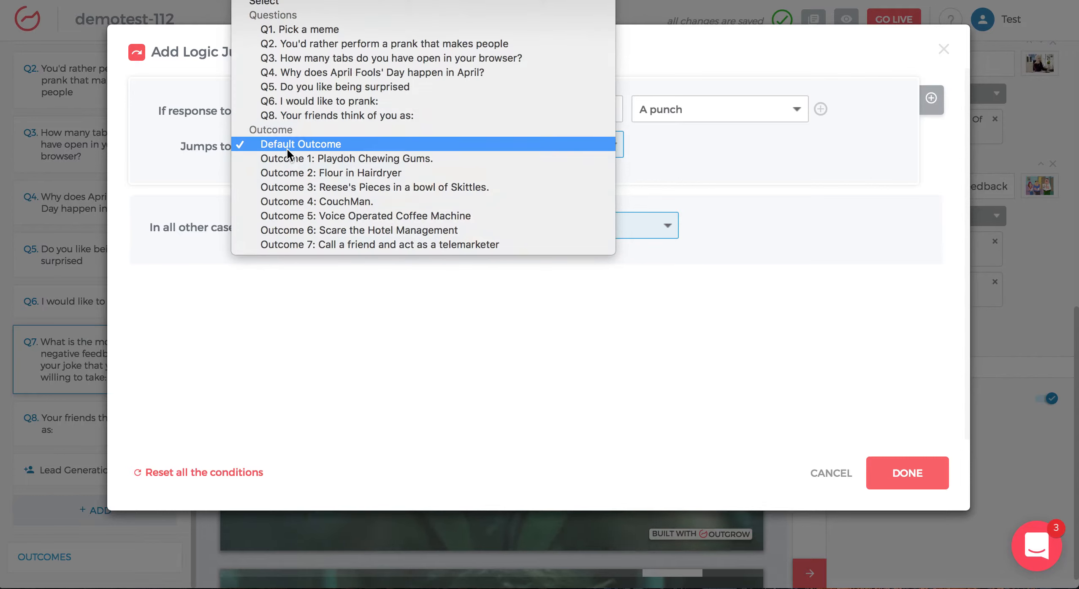
{"action": "left_click", "coordinate": [306, 177]}
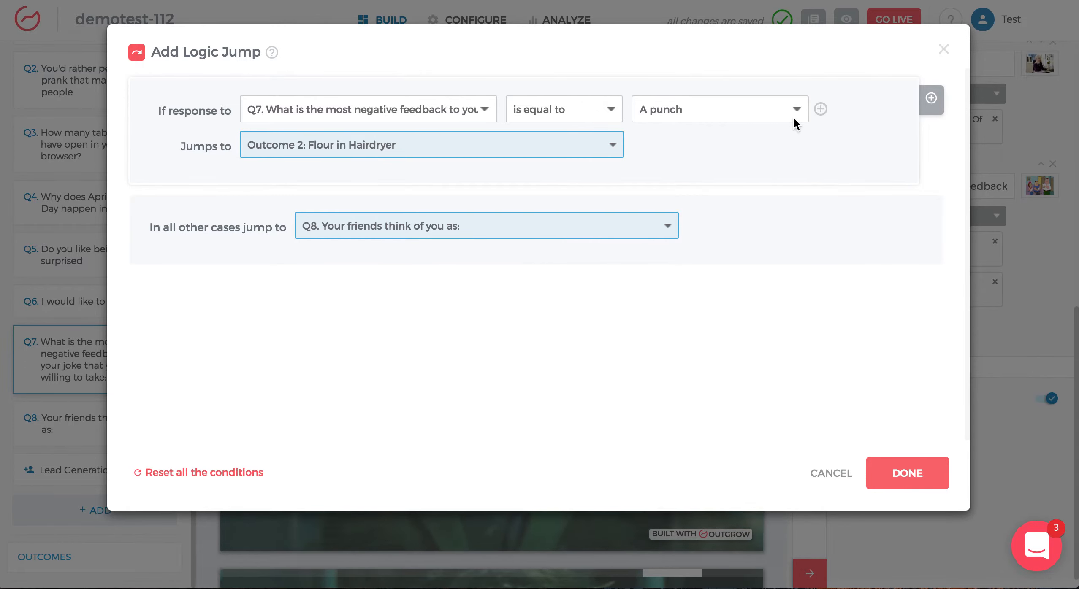
- Add a second condition to the jump requiring the Q6 "I would like to prank:" response to equal "My colleagues at work"
{"action": "left_click", "coordinate": [820, 110]}
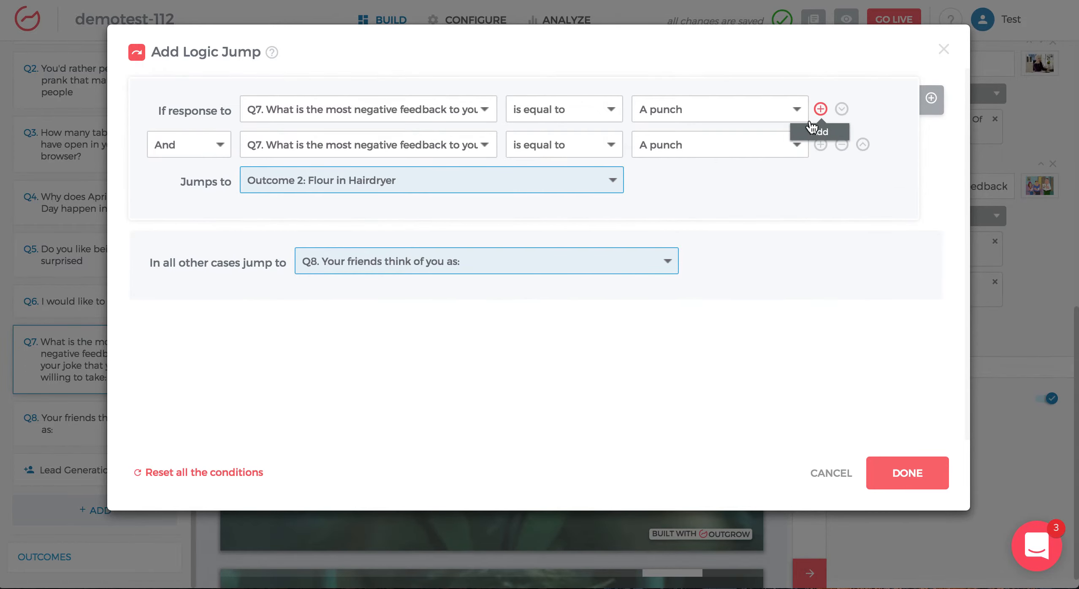
{"action": "left_click", "coordinate": [436, 148]}
{"action": "left_click", "coordinate": [397, 138]}
{"action": "left_click", "coordinate": [367, 148]}
{"action": "left_click", "coordinate": [558, 165]}
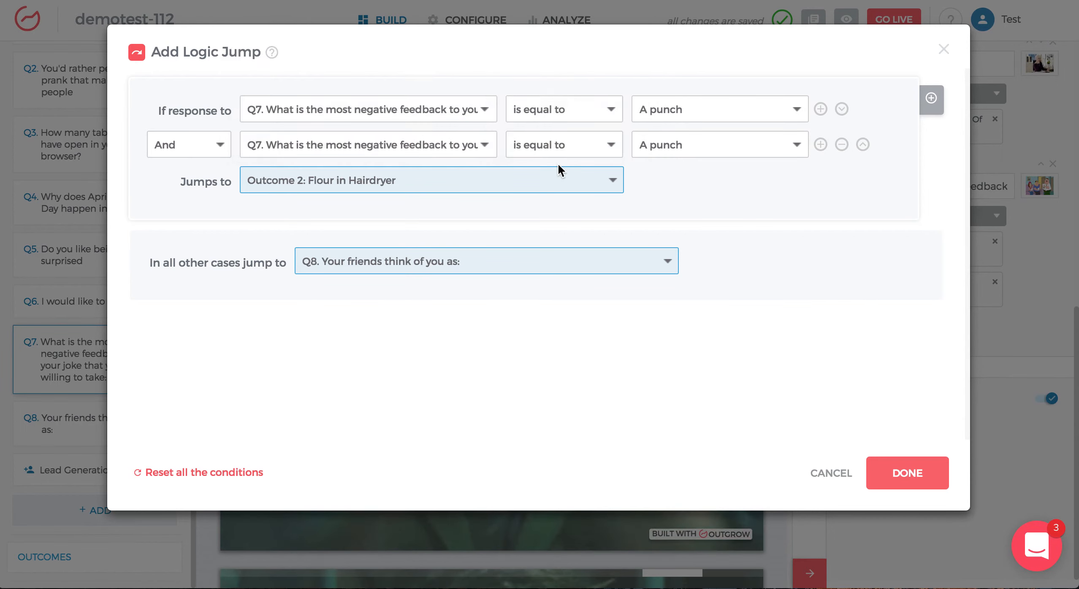
{"action": "left_click", "coordinate": [669, 148]}
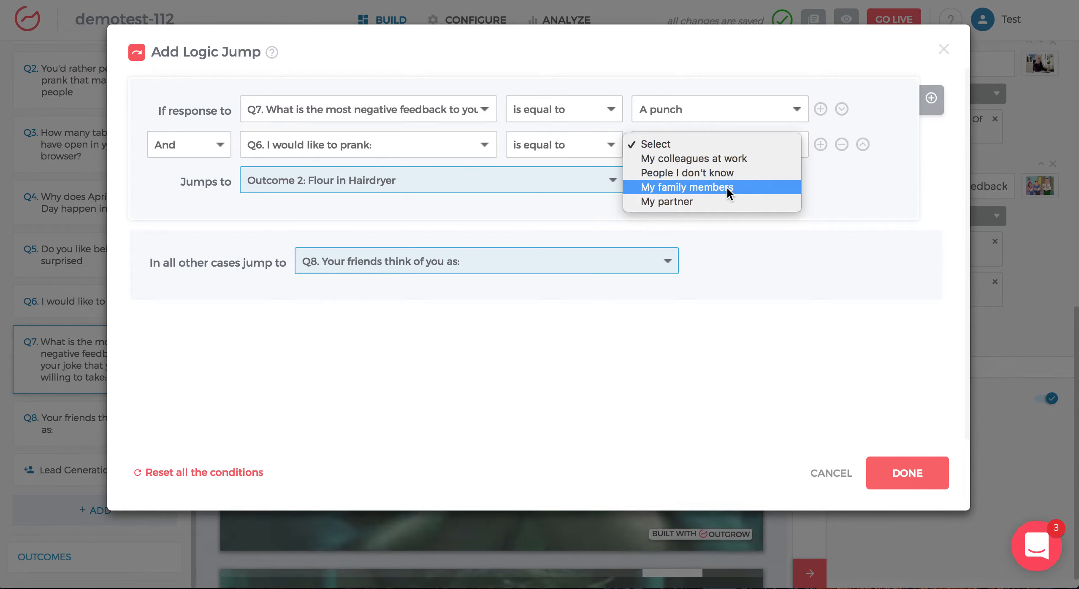
{"action": "left_click", "coordinate": [746, 161]}
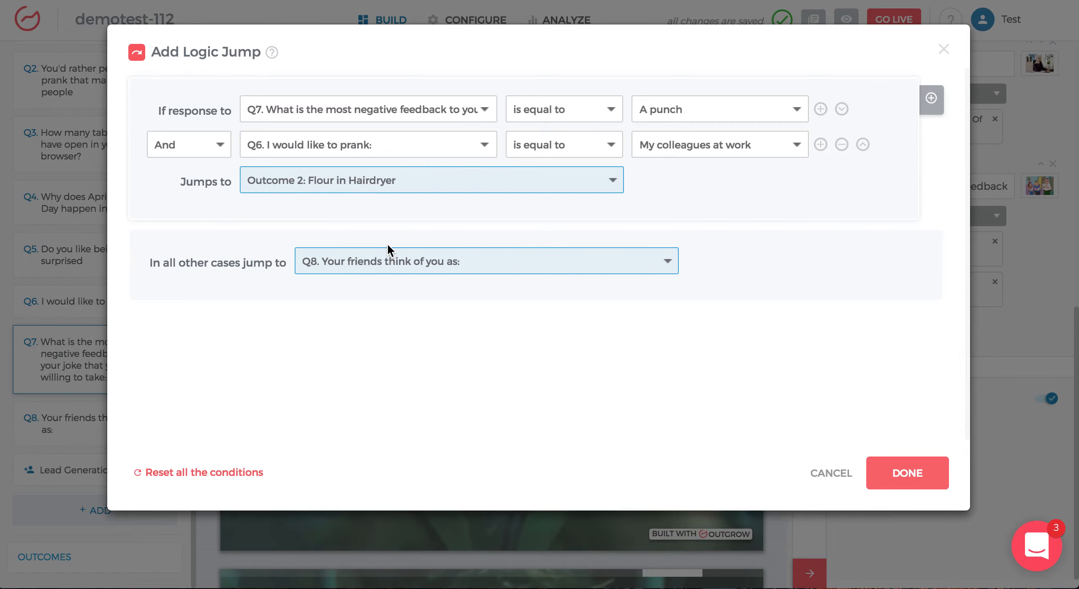
- Try joining the two jump conditions with Or, and add an extra condition row and remove a row again
{"action": "left_click", "coordinate": [166, 142]}
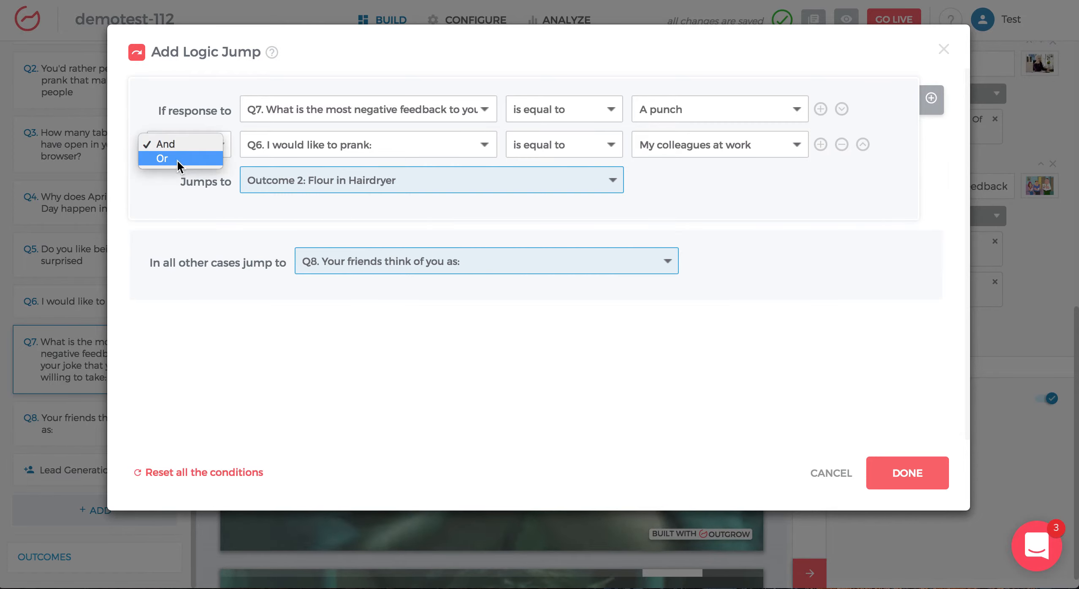
{"action": "left_click", "coordinate": [177, 159]}
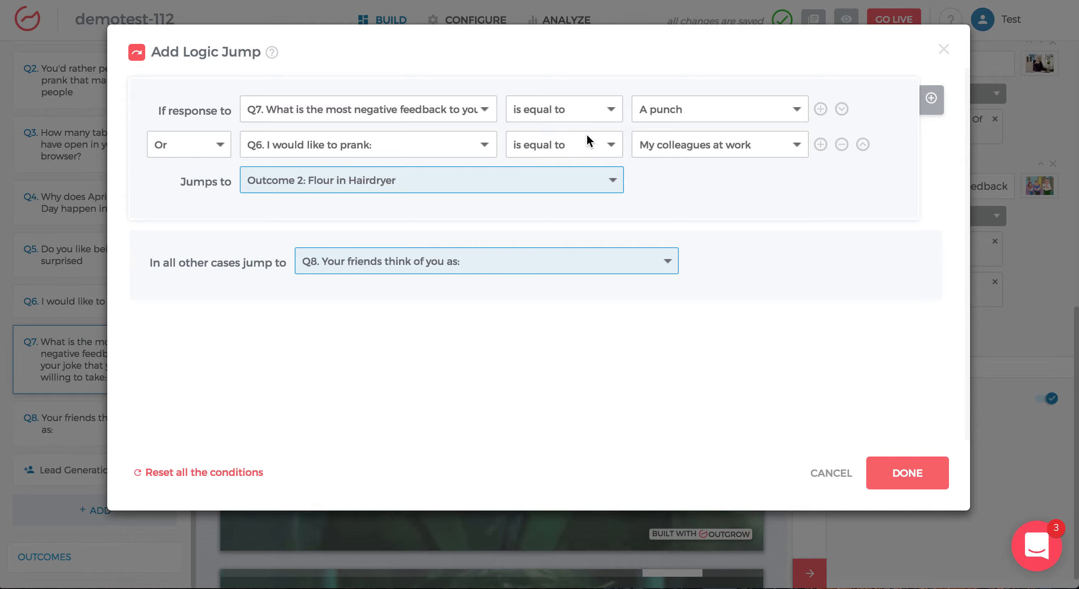
{"action": "left_click", "coordinate": [820, 144]}
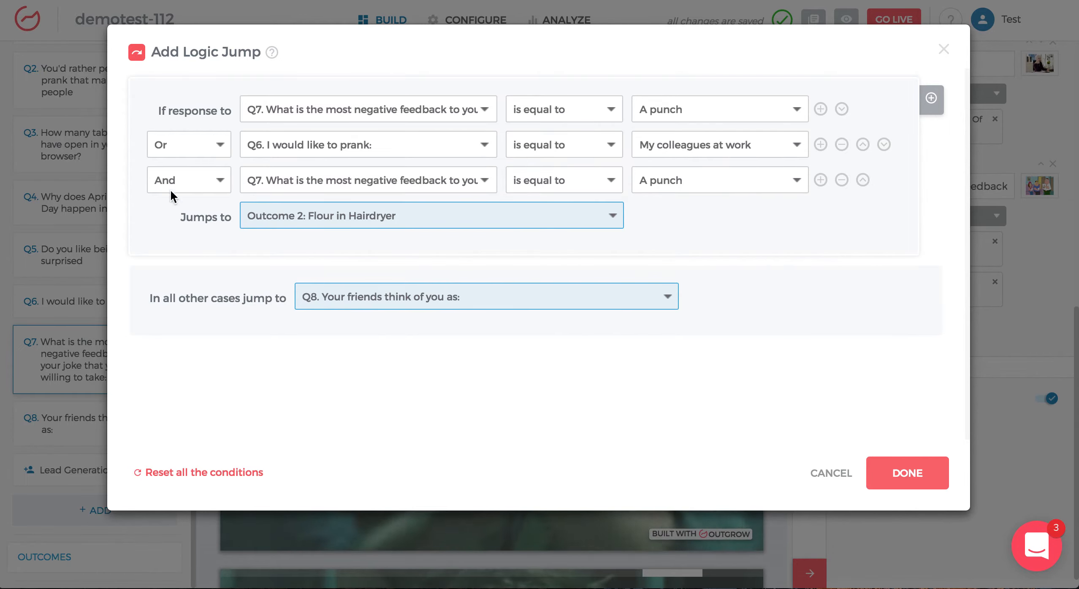
{"action": "left_click", "coordinate": [841, 180]}
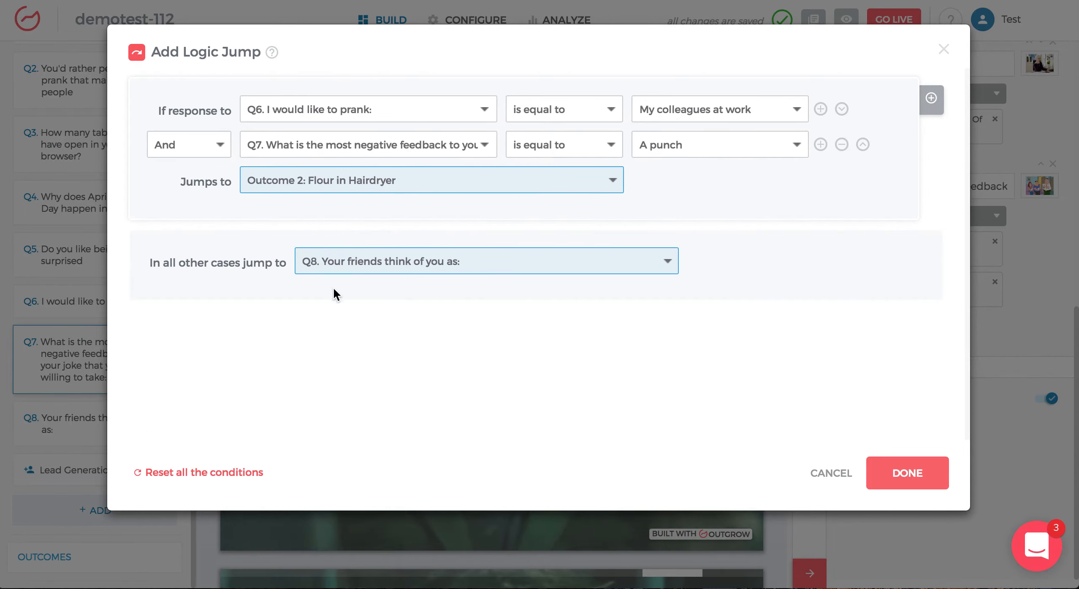